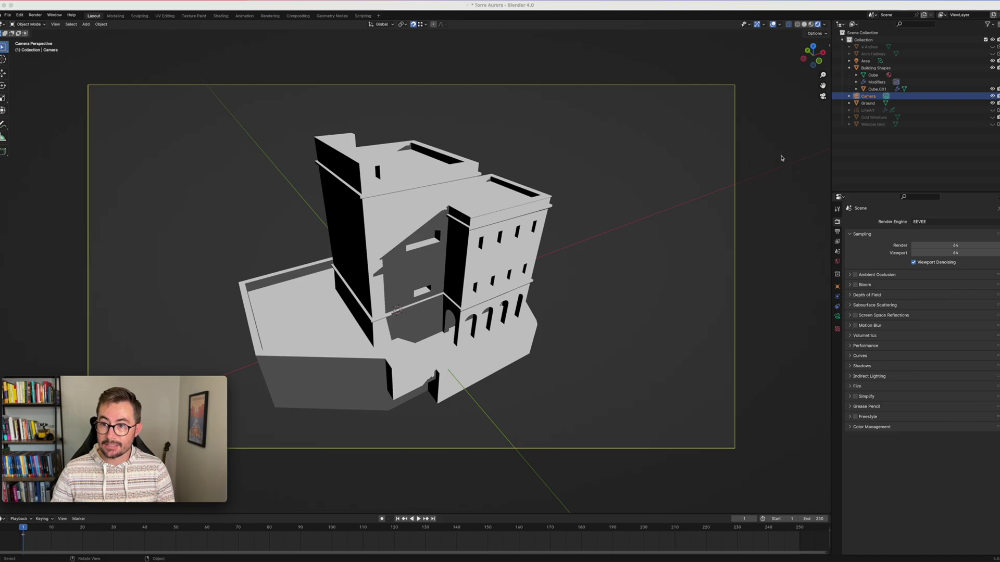
# Briefly preview the building outlines, then enable the Freestyle SVG Exporter add-on in Preferences
pyautogui.click(993, 110)
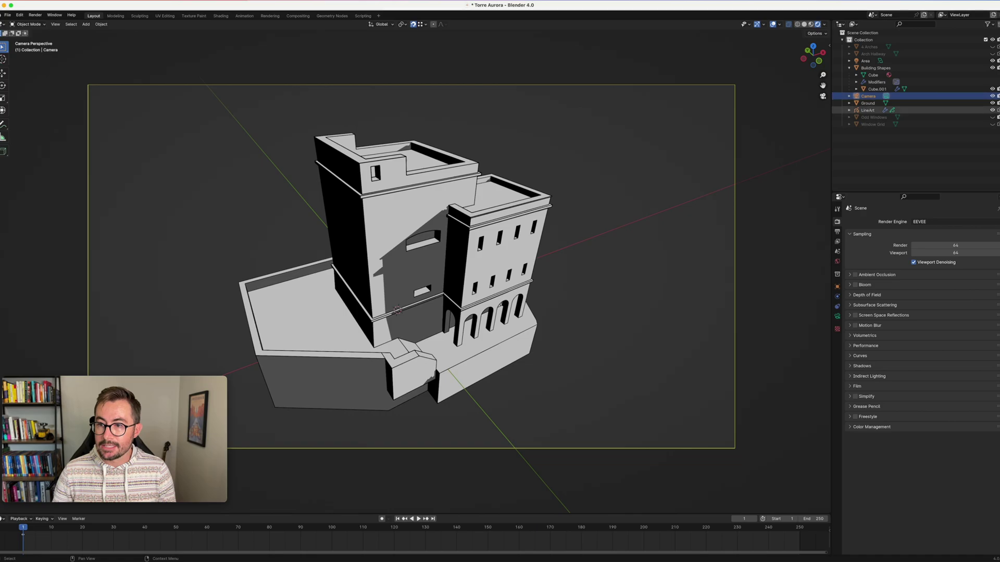
pyautogui.click(992, 111)
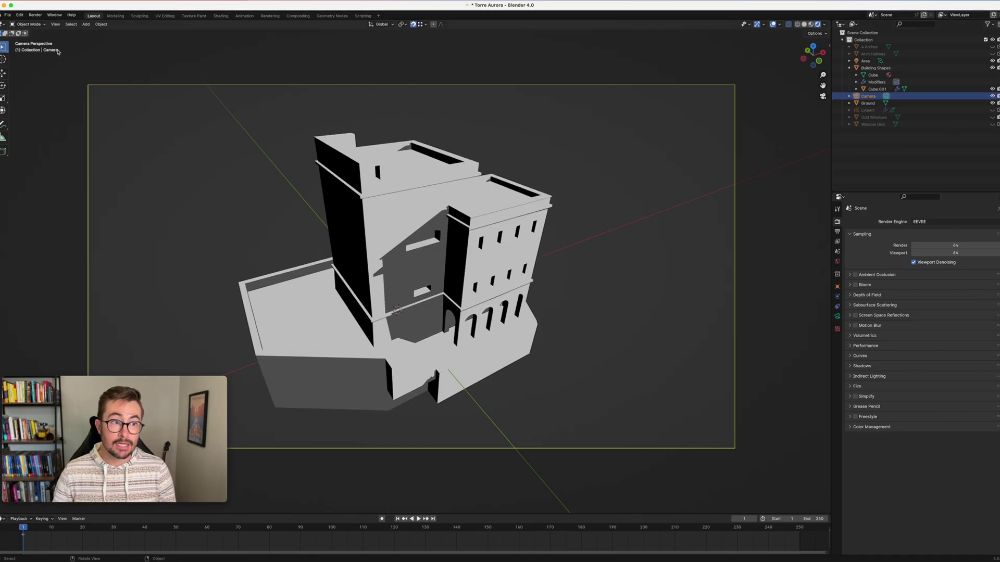
pyautogui.click(19, 15)
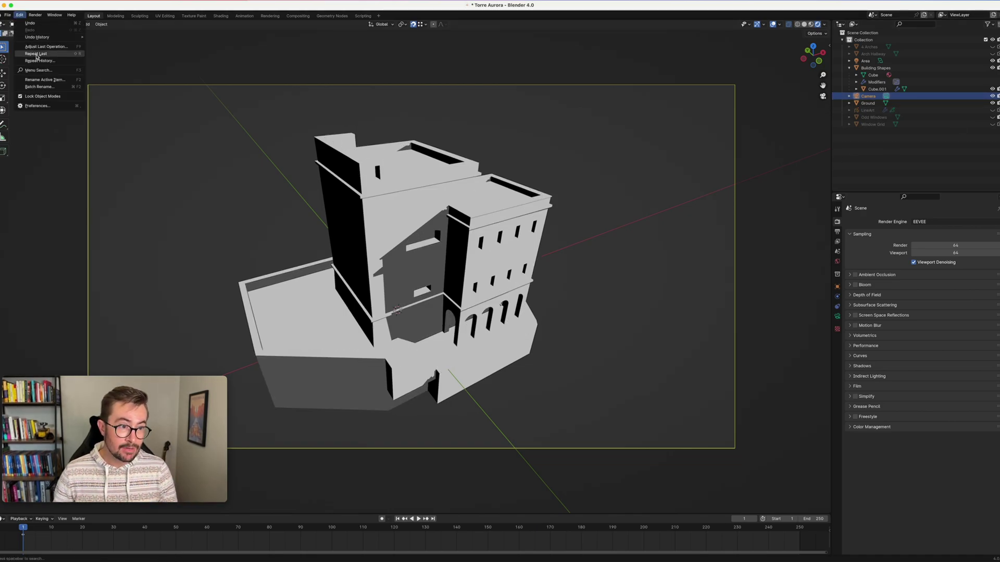
pyautogui.click(36, 106)
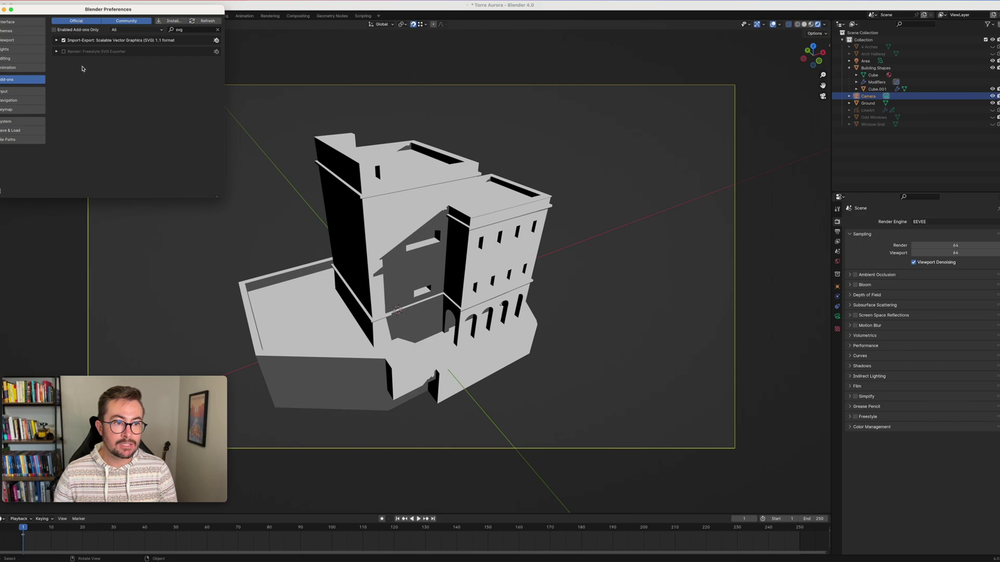
pyautogui.click(64, 52)
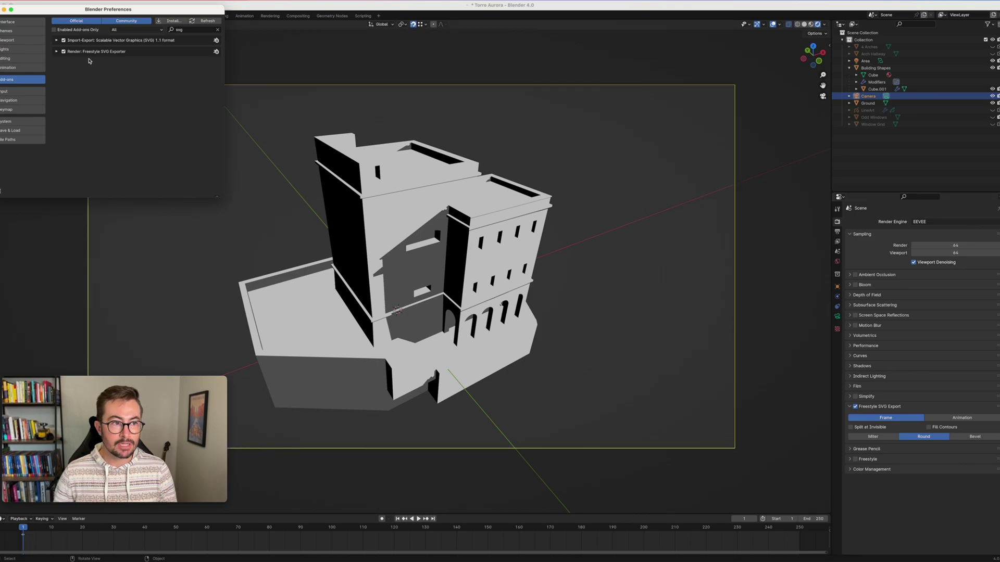
pyautogui.click(4, 10)
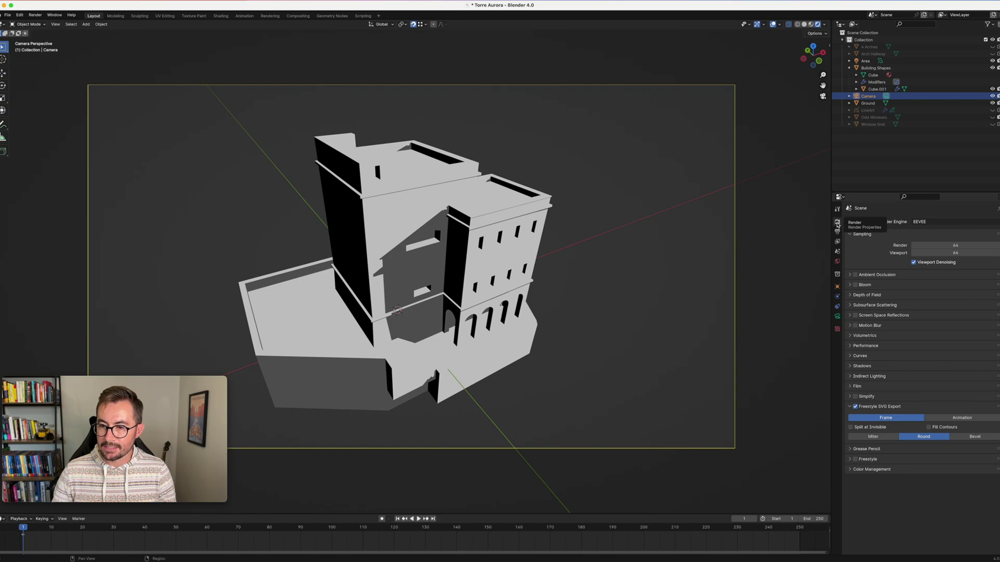
# Enable Freestyle SVG Export and Freestyle line rendering in Render Properties
pyautogui.click(855, 406)
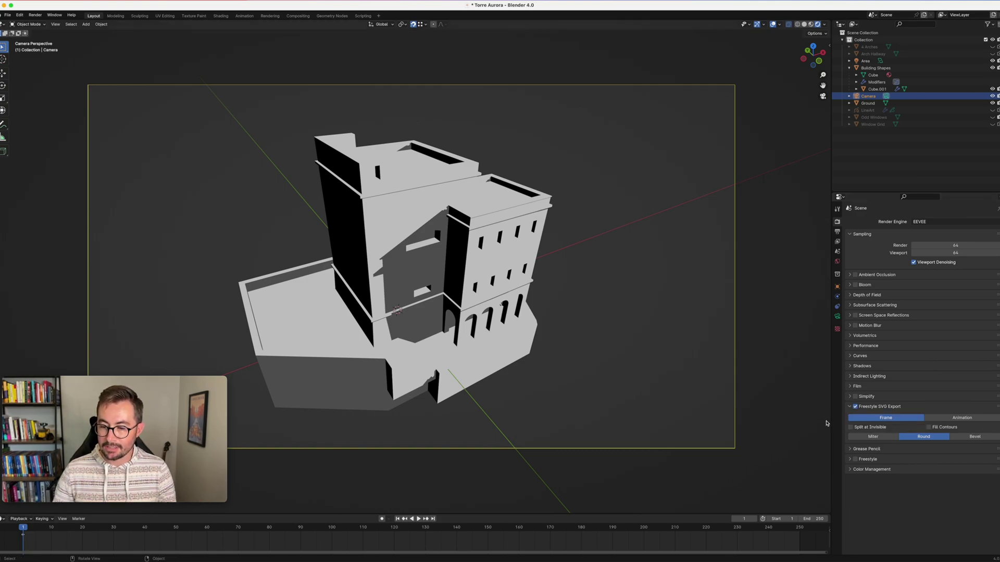
pyautogui.click(855, 460)
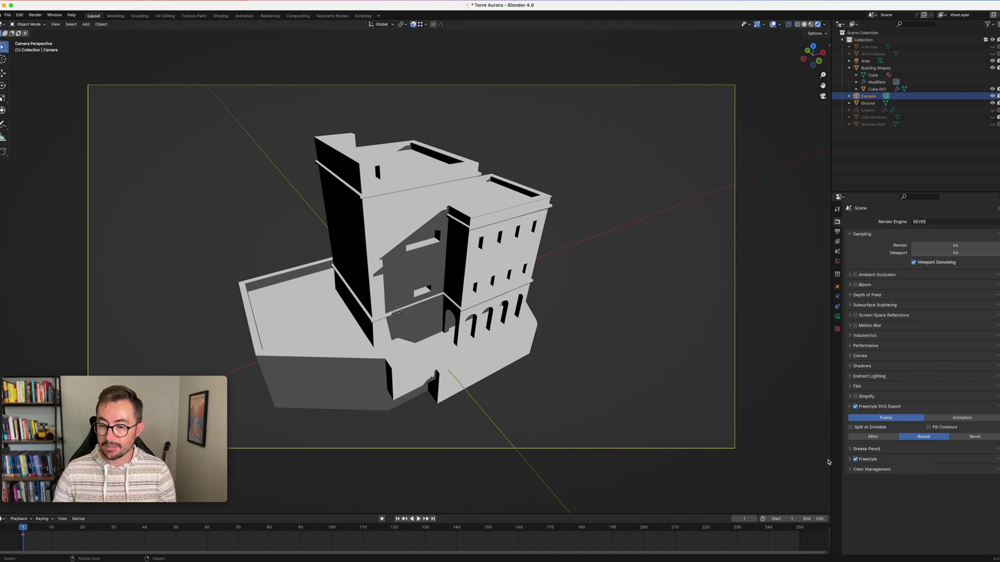
pyautogui.click(837, 232)
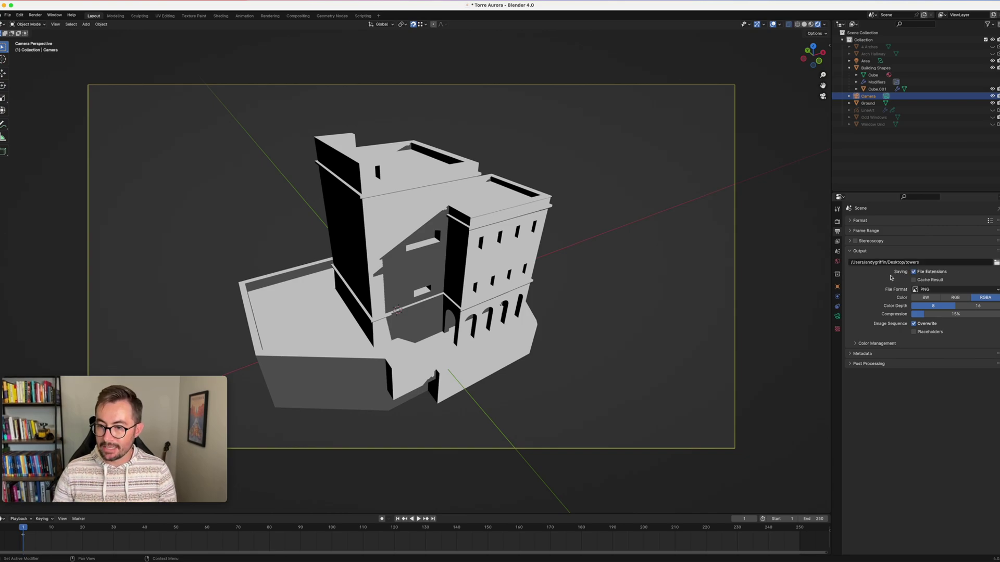
# Enable Freestyle on the view layer and expand the line style's SVG Export panel
pyautogui.click(837, 242)
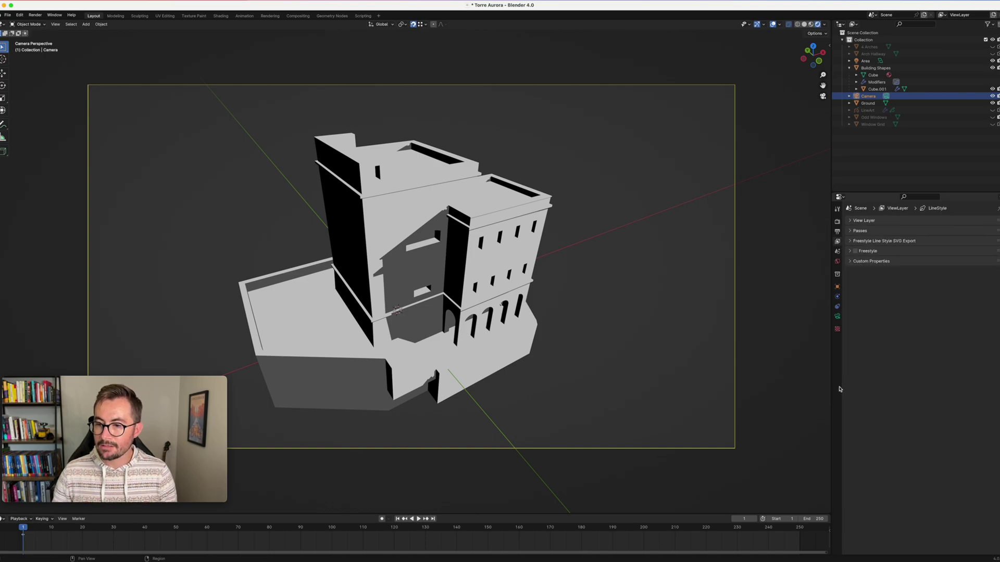
pyautogui.click(855, 251)
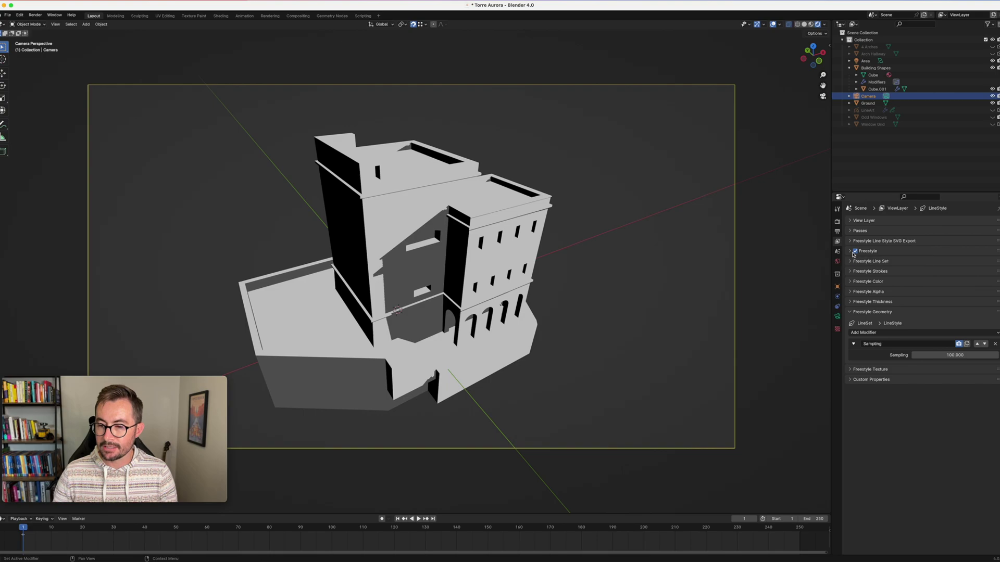
pyautogui.click(850, 241)
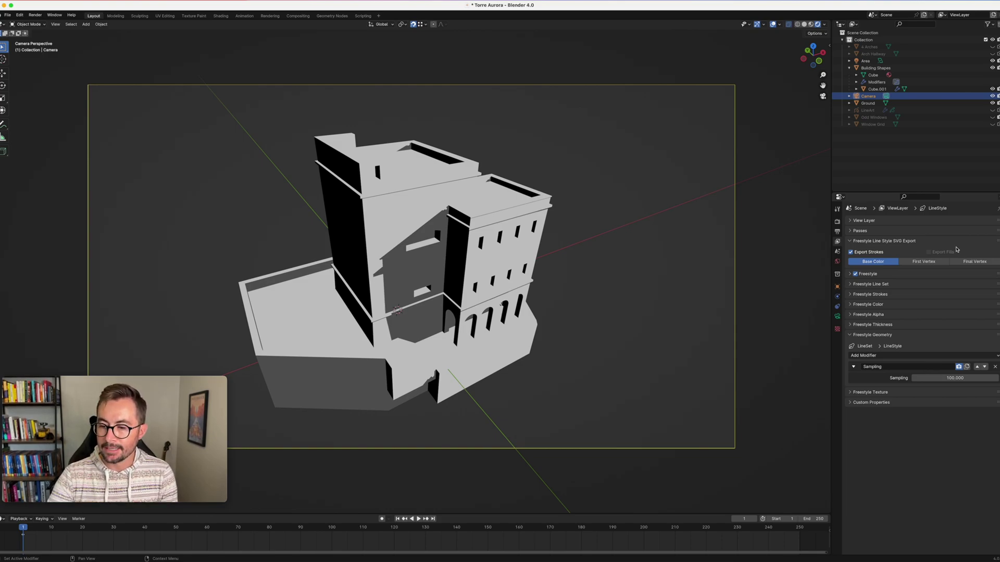
pyautogui.click(959, 378)
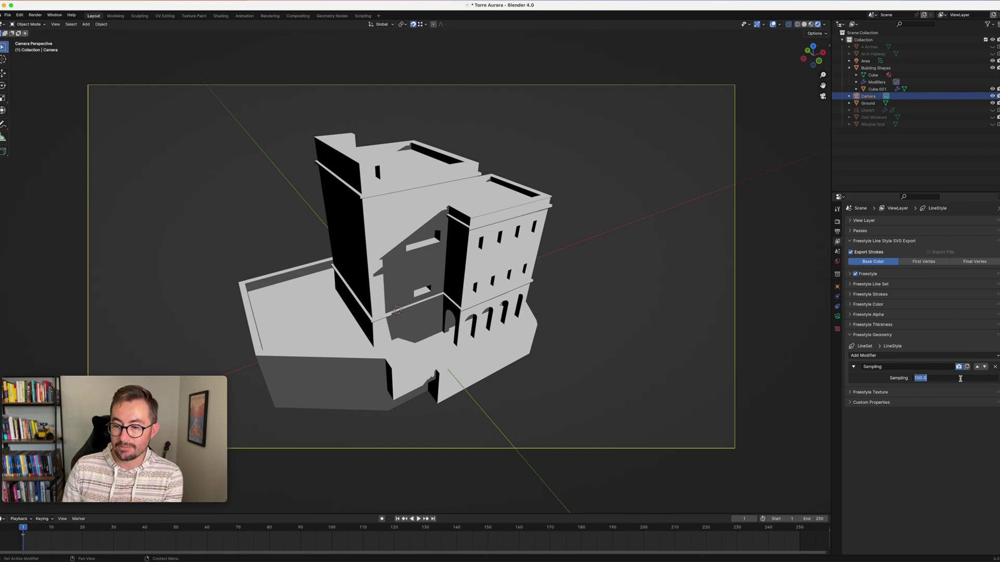
# Set the line style's Sampling modifier value to 1
pyautogui.write('1')
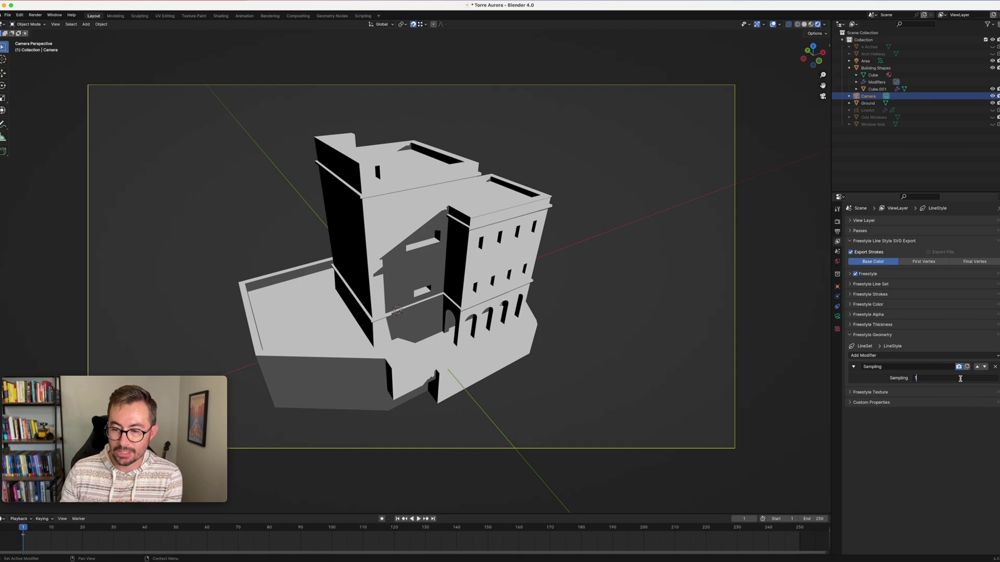
pyautogui.press('Return')
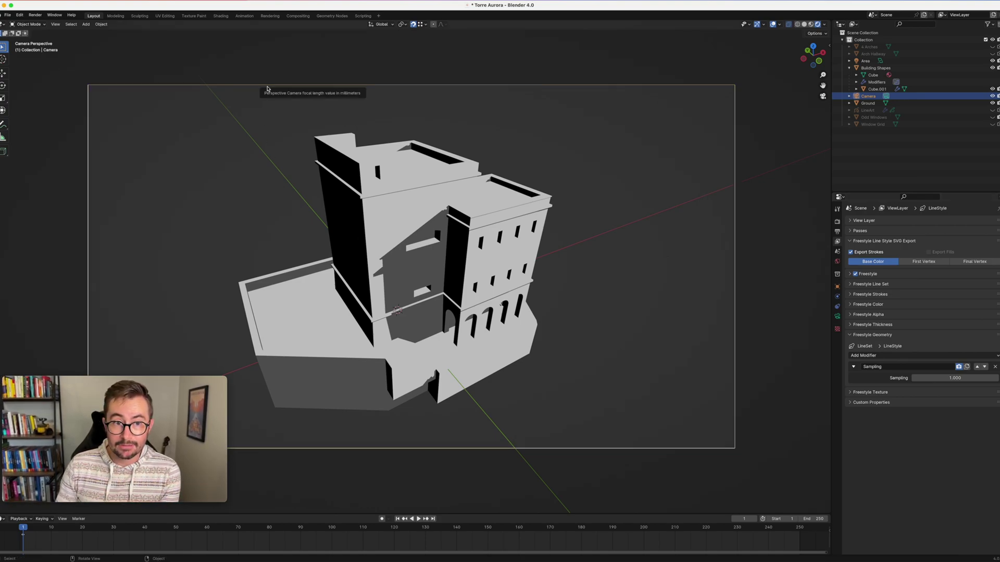
# Render the current frame to export towers0001.svg, then close the render window
pyautogui.click(36, 15)
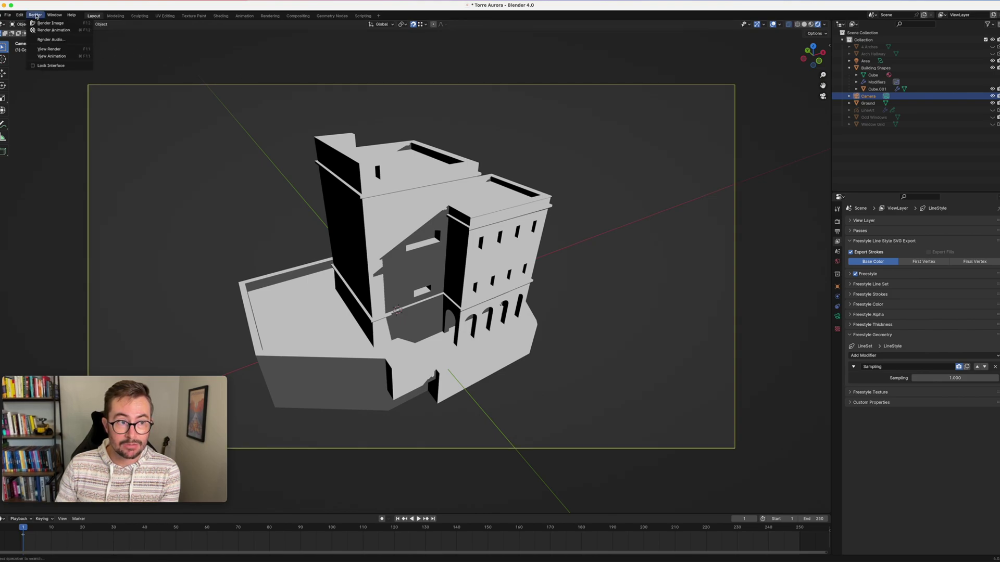
pyautogui.click(50, 23)
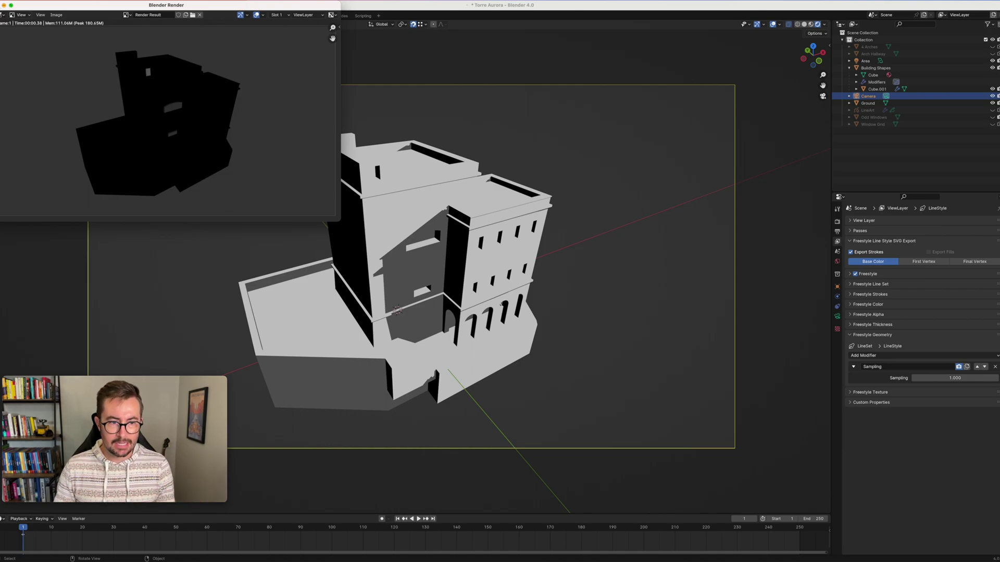
pyautogui.click(4, 4)
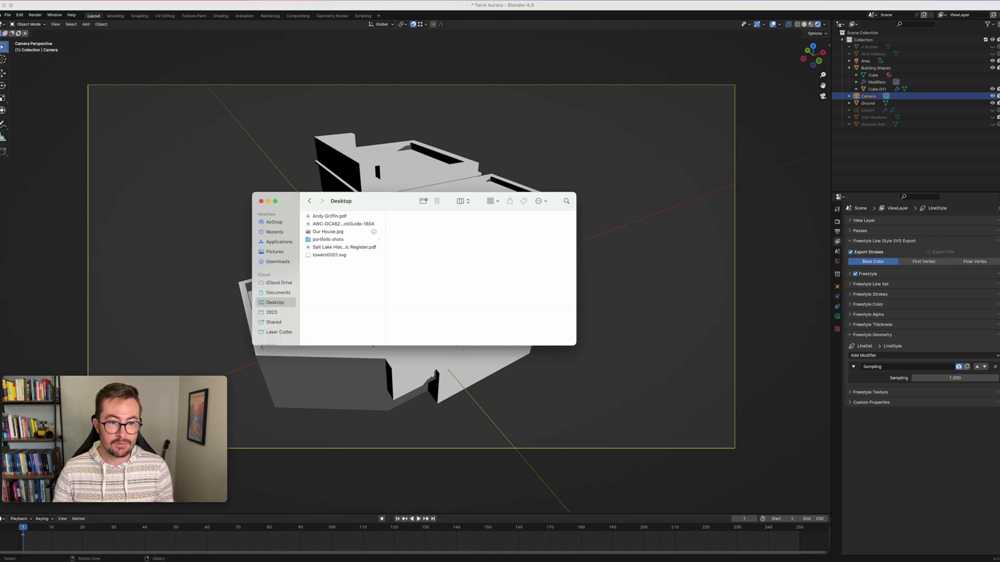
# Quick Look towers0001.svg in Finder, scroll around the line-art preview, then close it
pyautogui.click(322, 255)
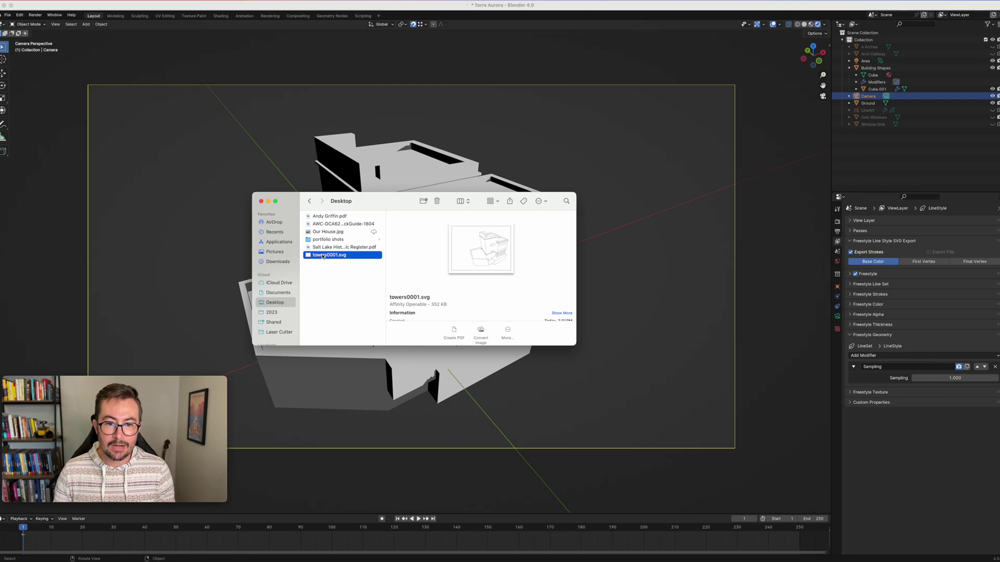
pyautogui.press('space')
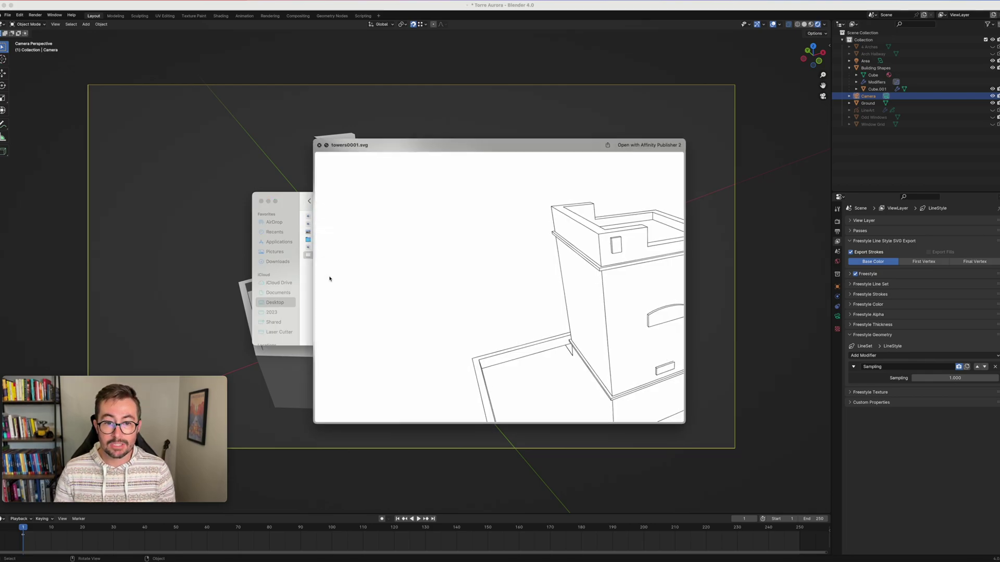
pyautogui.scroll(5, 570, 244)
pyautogui.scroll(-4, 570, 249)
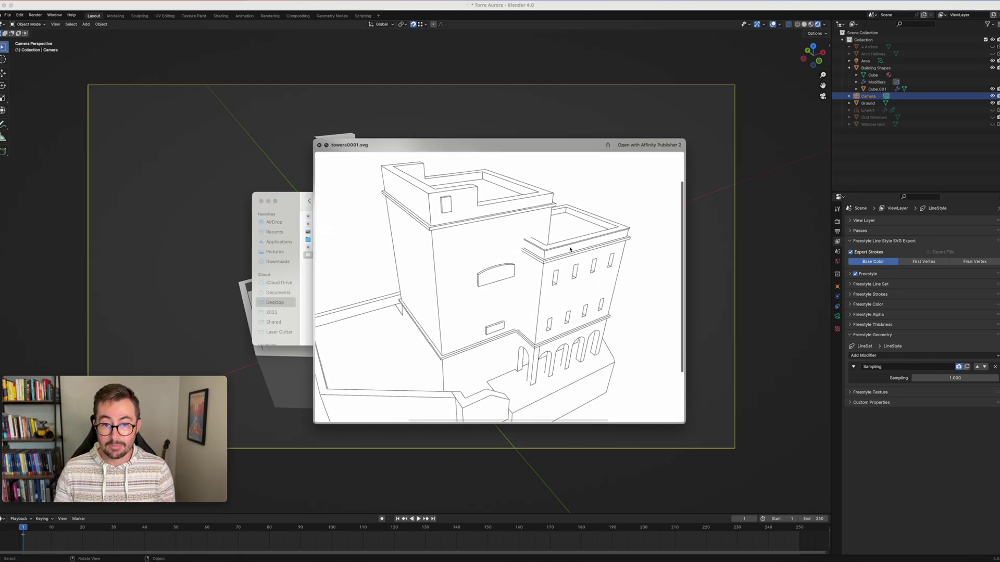
pyautogui.scroll(3, 569, 249)
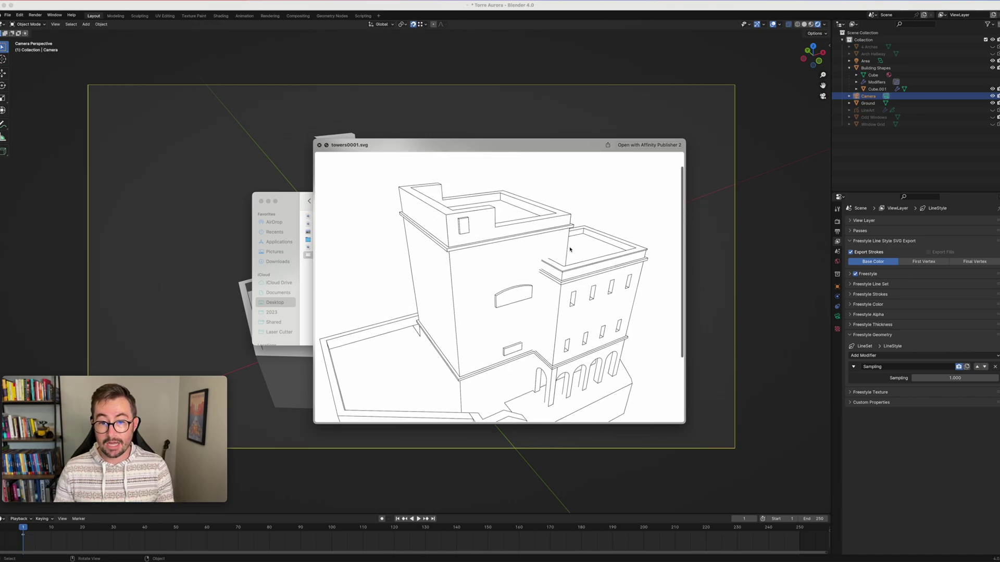
pyautogui.hscroll(-2, 569, 249)
pyautogui.scroll(-2, 569, 250)
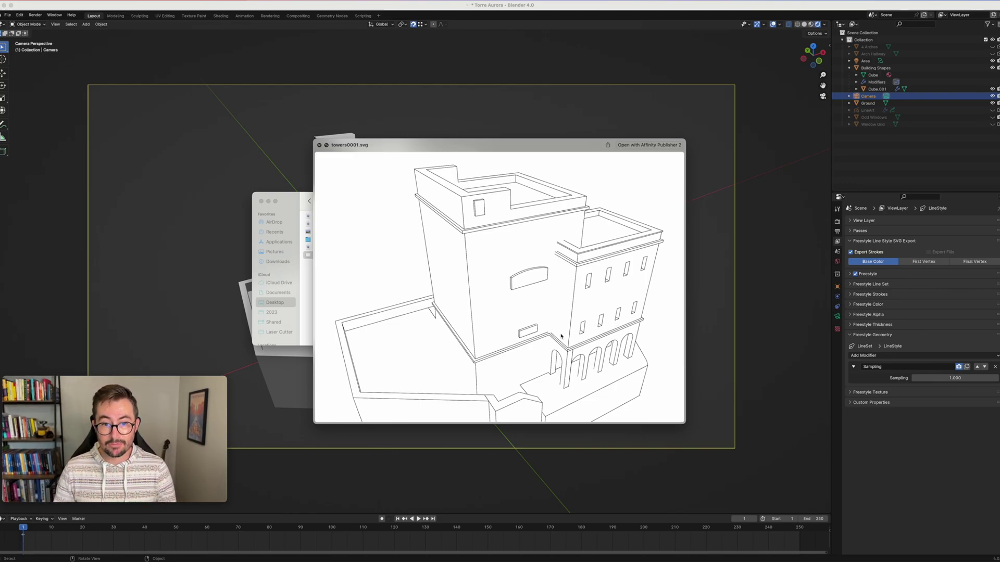
pyautogui.scroll(-1, 561, 335)
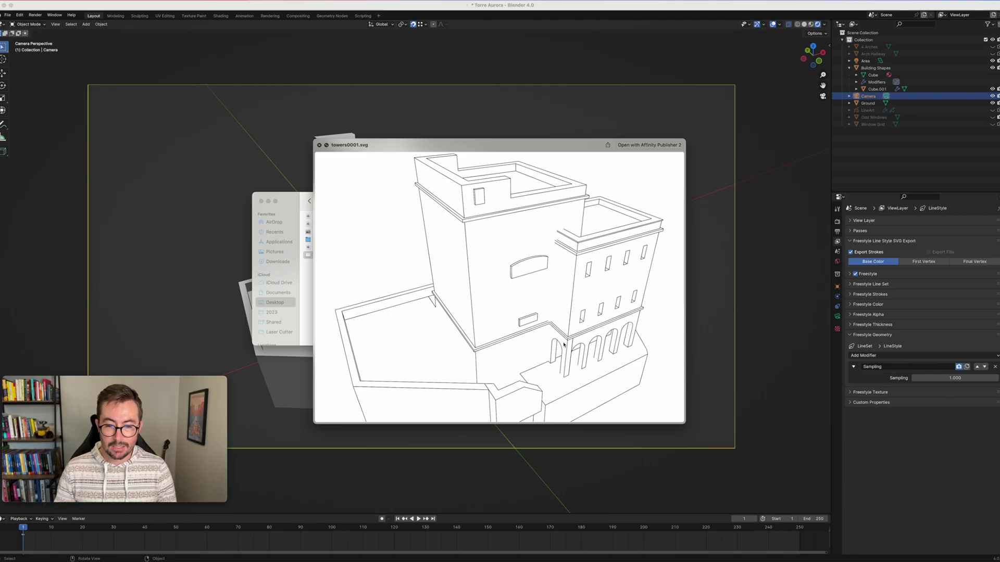
pyautogui.scroll(-2, 564, 345)
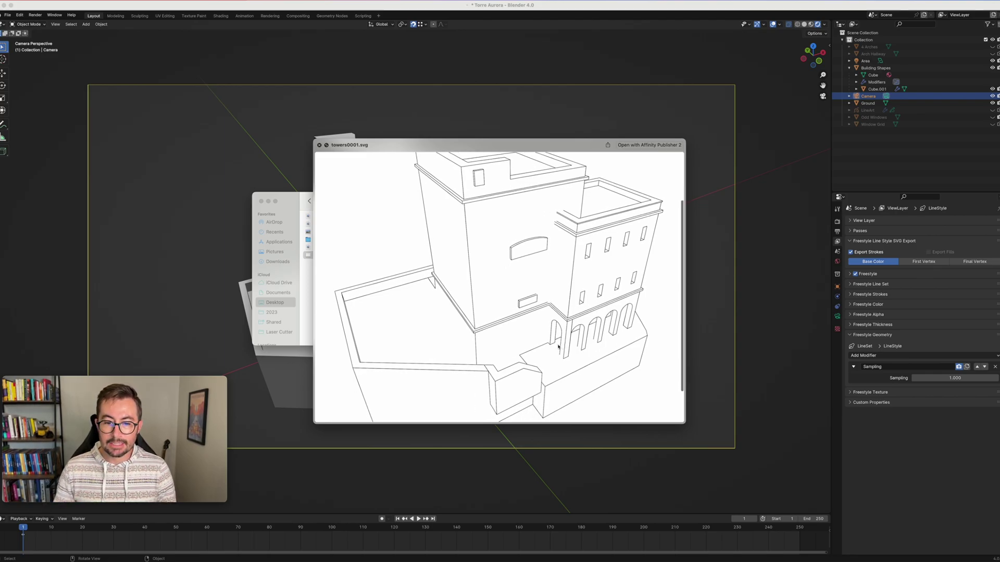
pyautogui.scroll(3, 539, 231)
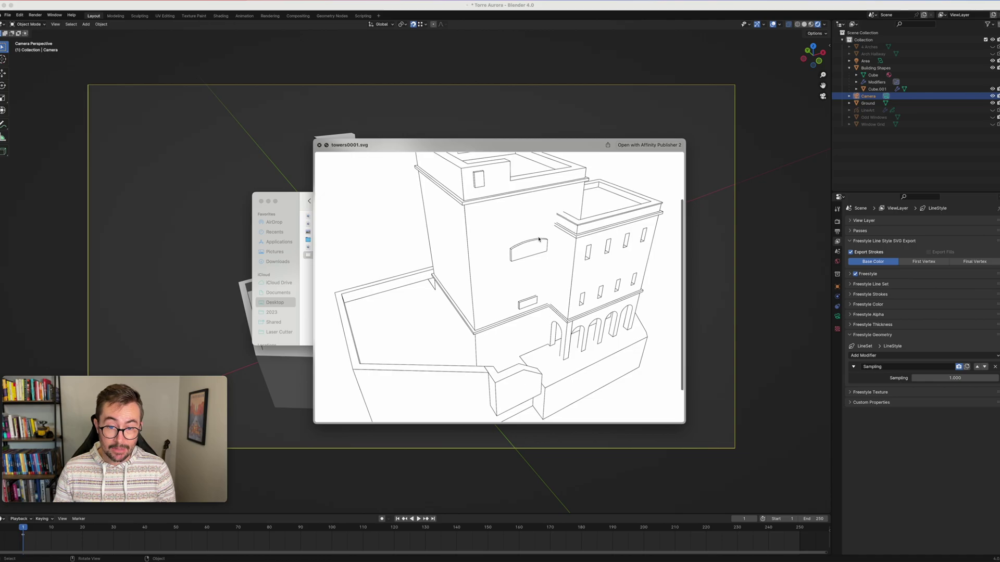
pyautogui.click(319, 144)
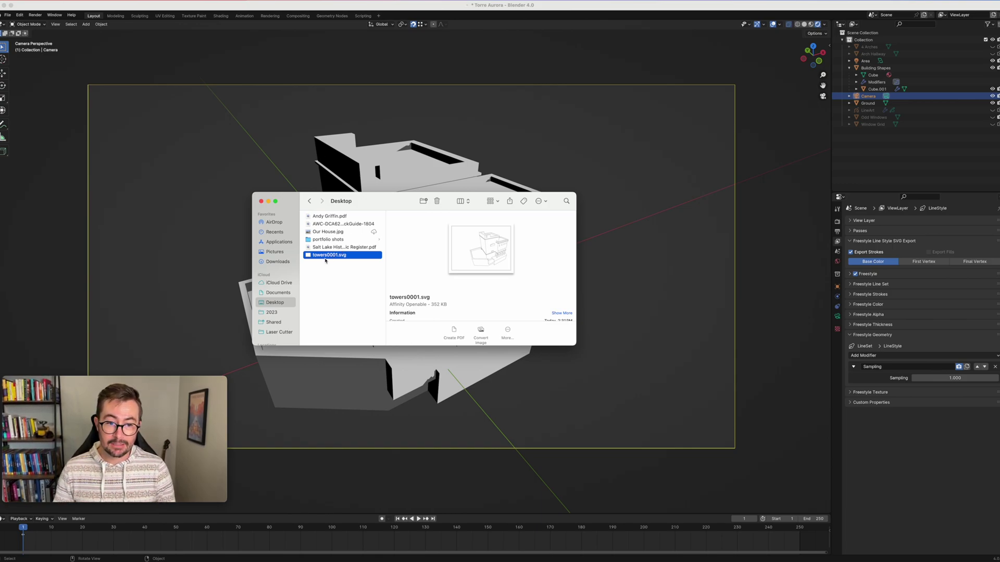
pyautogui.rightClick(307, 258)
# Try opening towers0001.svg in Affinity Designer 2 and dismiss the unsupported-file-type error
pyautogui.moveTo(333, 267)
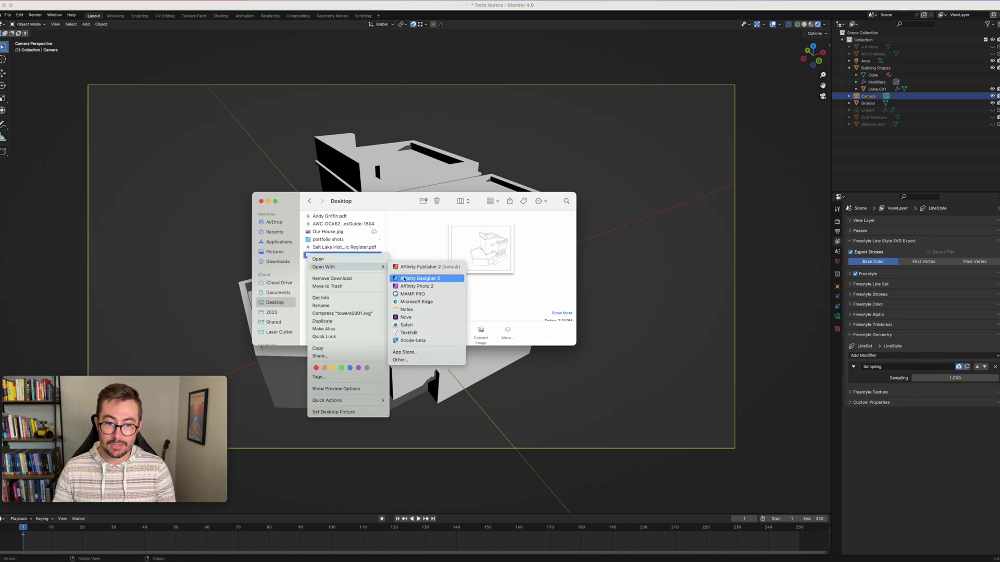
pyautogui.click(404, 279)
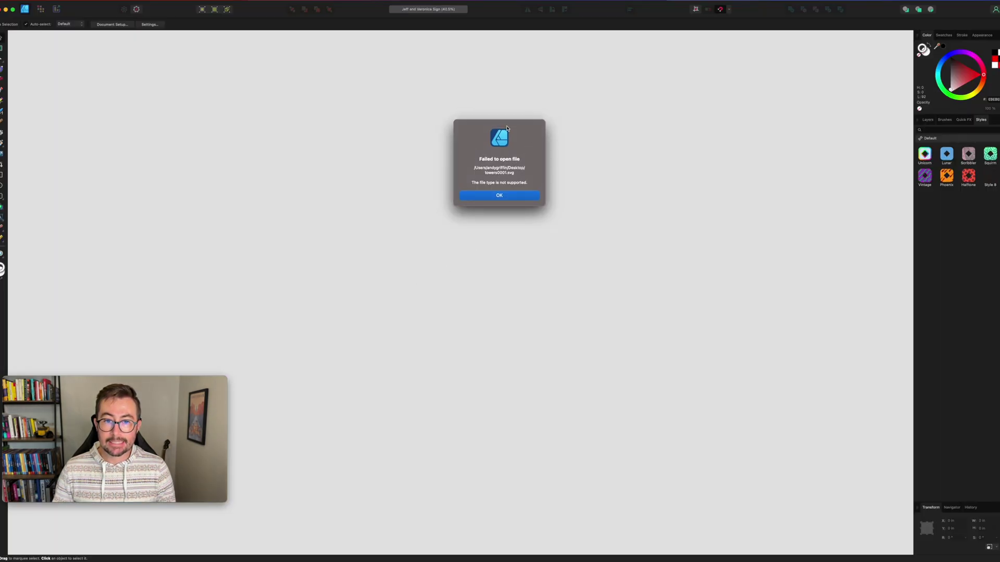
pyautogui.click(492, 196)
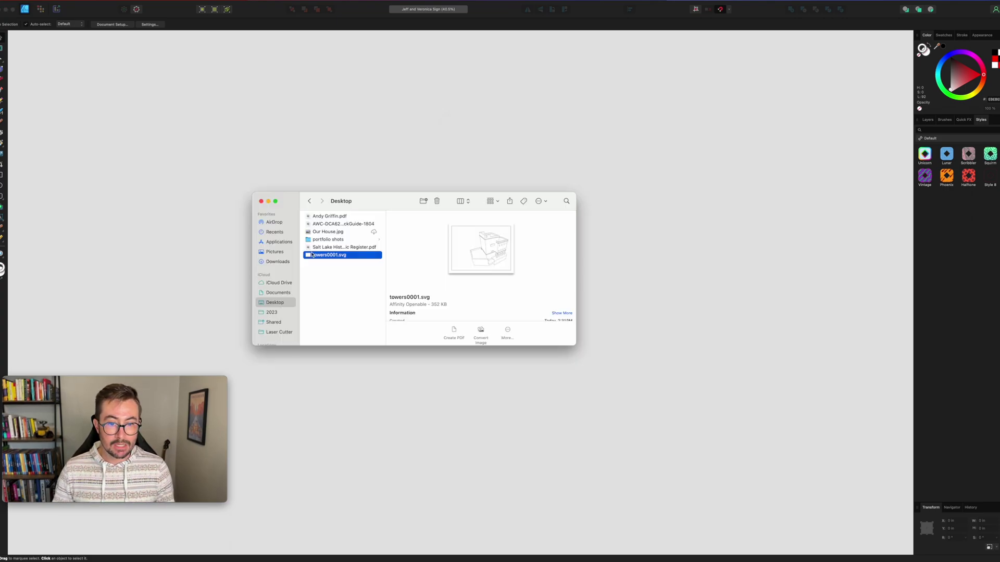
# Open towers0001.svg in the Nova code editor to view its SVG markup
pyautogui.rightClick(307, 256)
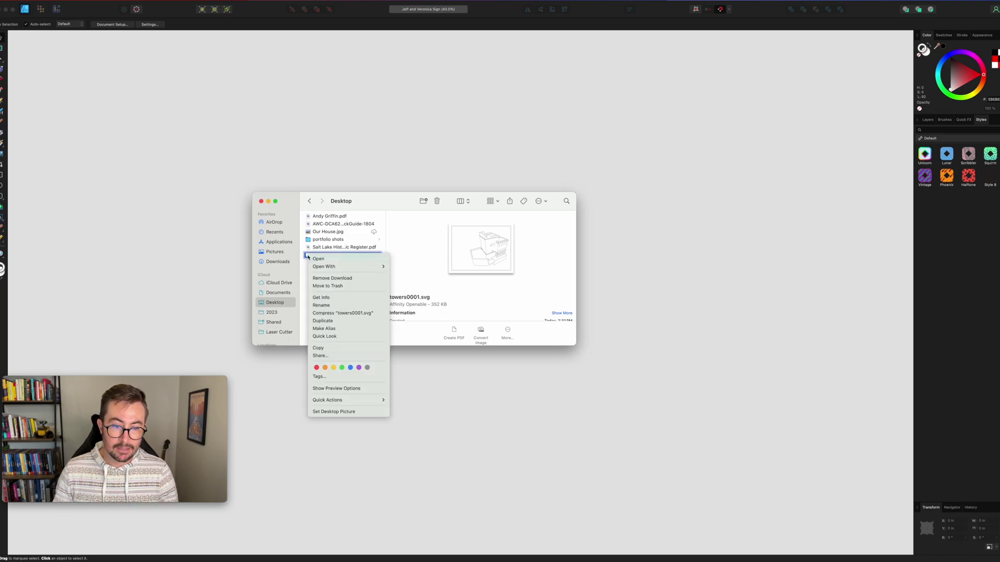
pyautogui.moveTo(317, 267)
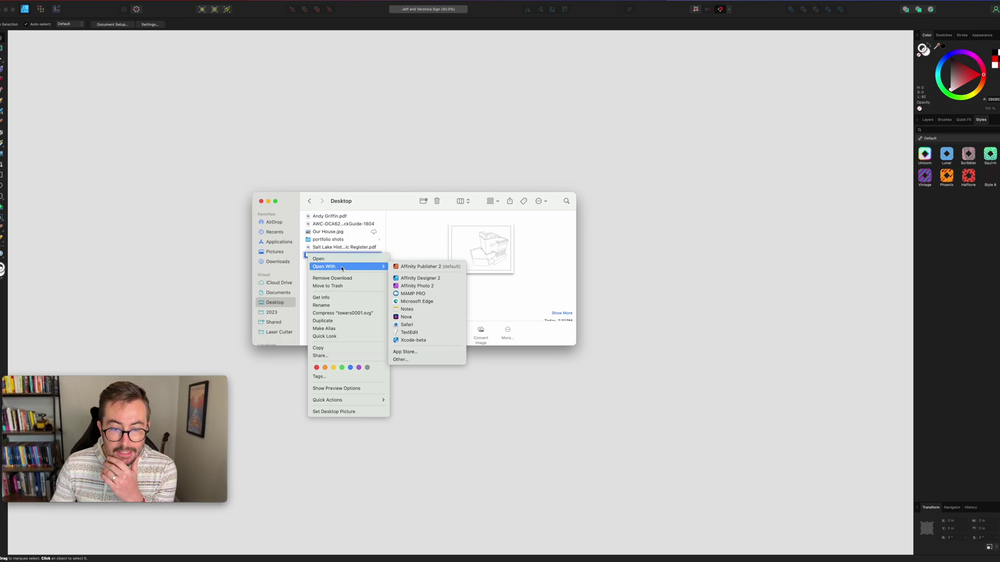
pyautogui.moveTo(349, 269)
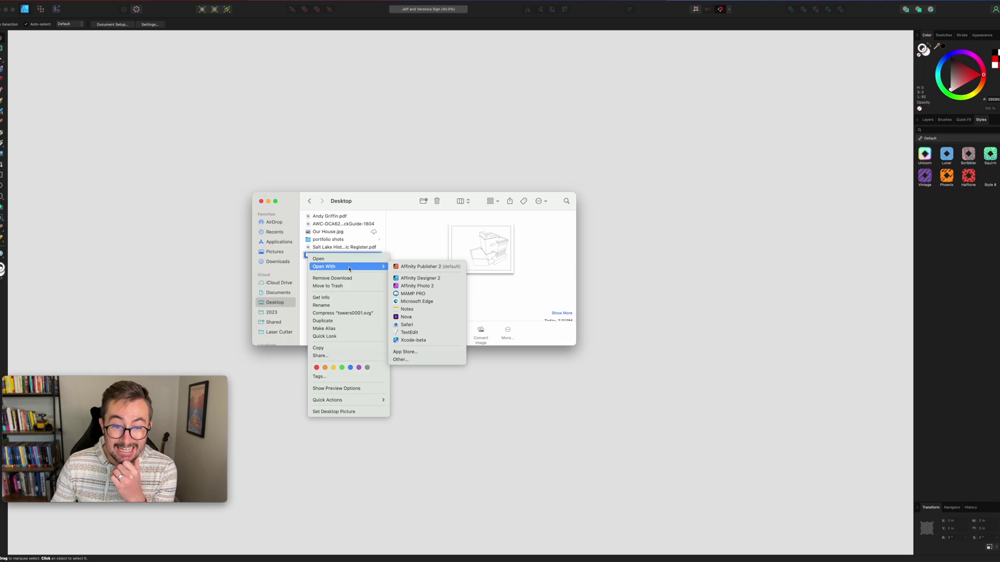
pyautogui.click(405, 318)
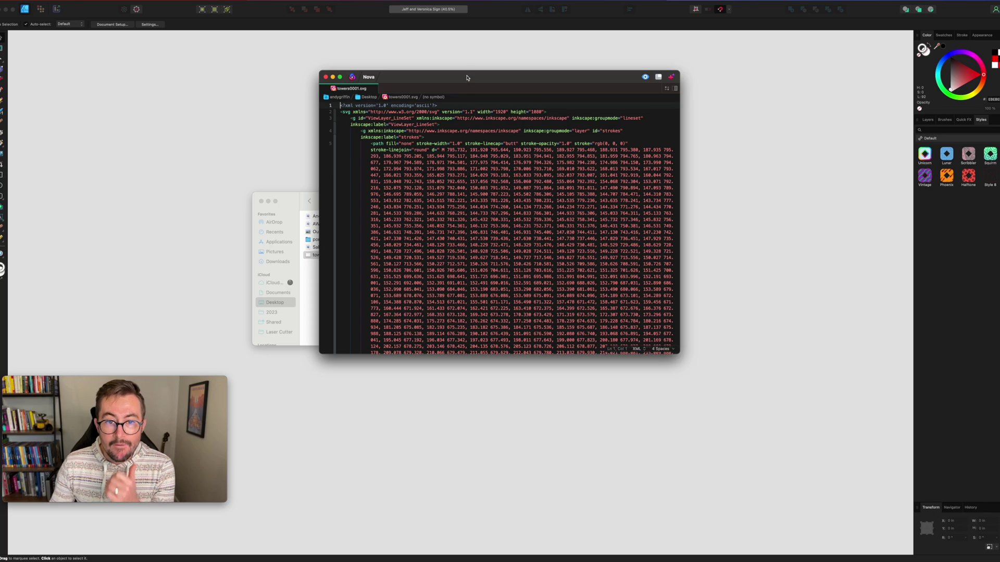
# Enlarge the Nova window and change line 1's encoding from ascii to UTF-8
pyautogui.moveTo(467, 77); pyautogui.dragTo(389, 60)
pyautogui.moveTo(606, 345); pyautogui.dragTo(704, 447)
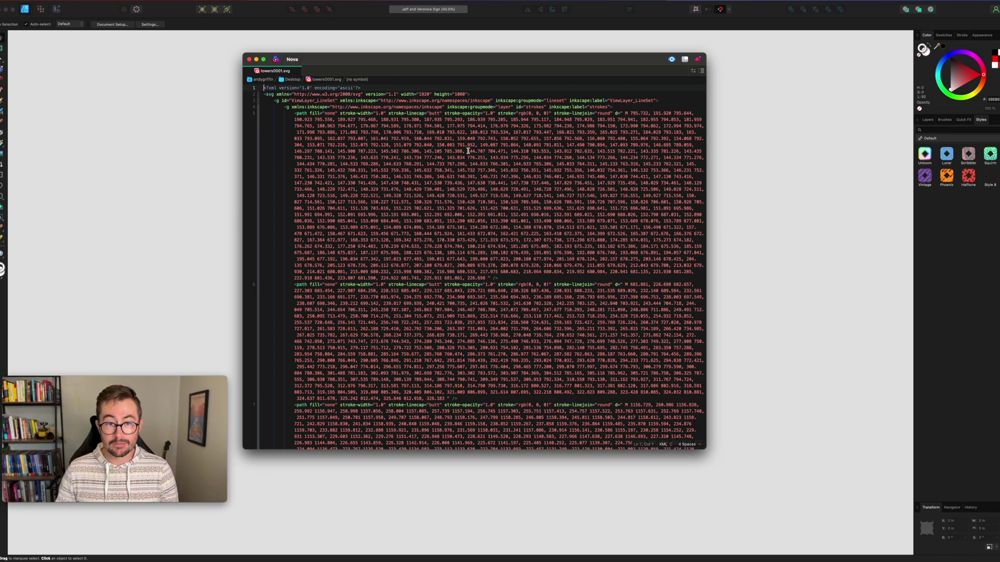
pyautogui.click(504, 92)
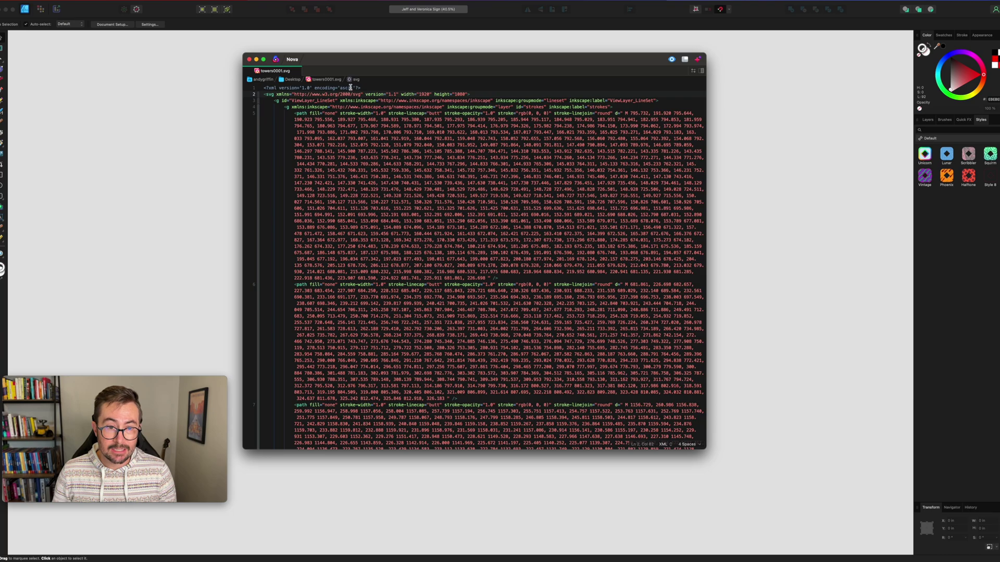
pyautogui.doubleClick(348, 88)
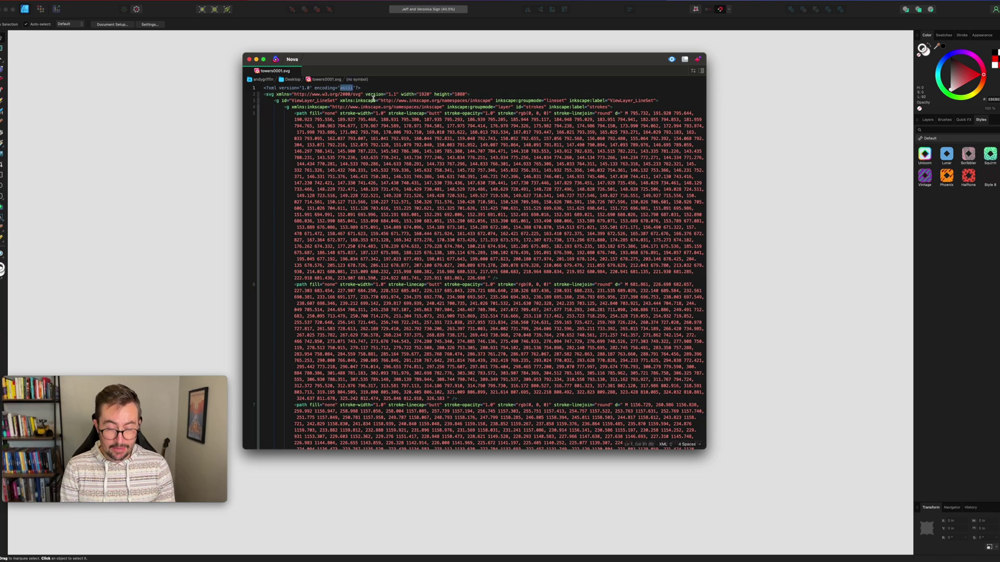
pyautogui.write('UTF')
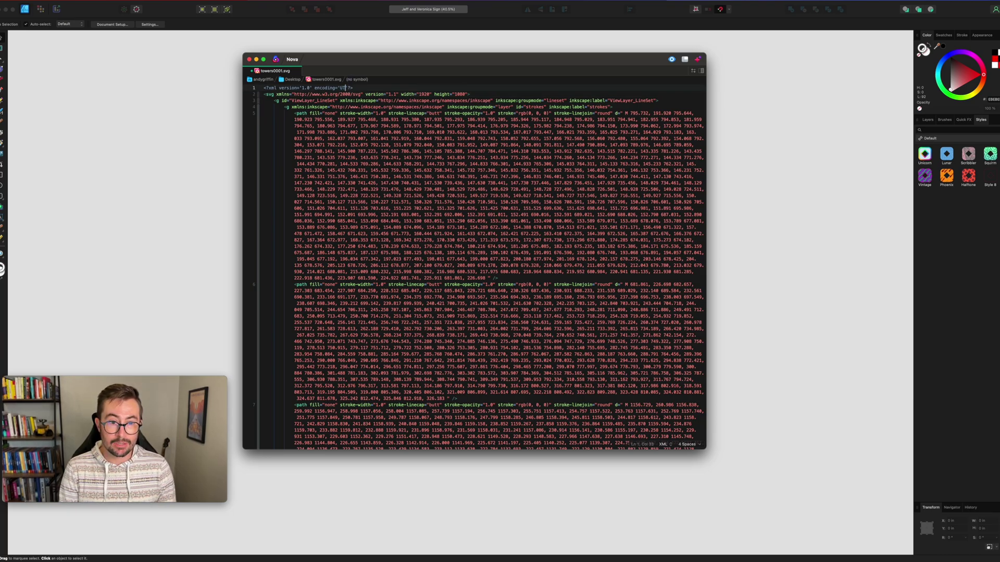
pyautogui.write('-8')
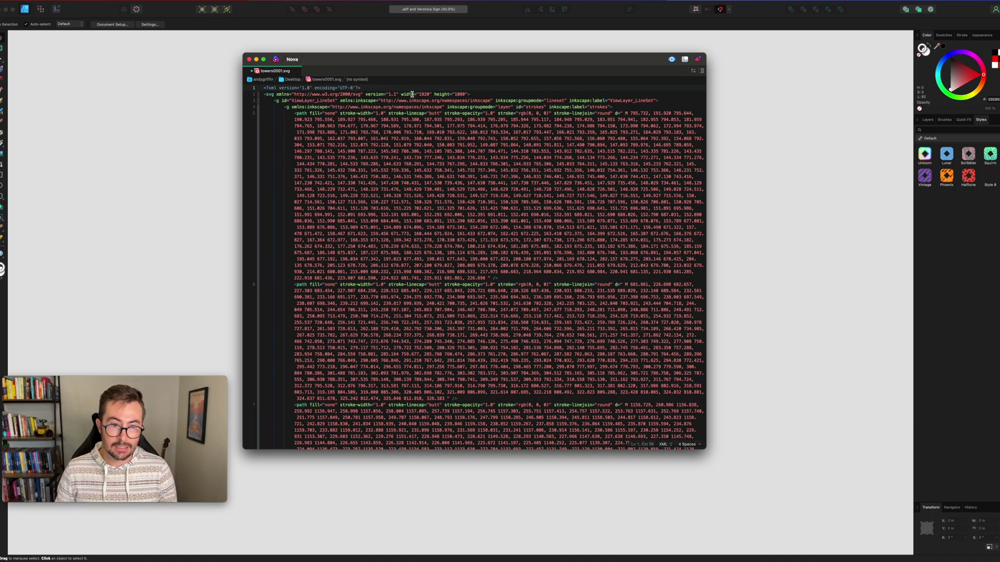
pyautogui.hotkey('shift', 'Left')
pyautogui.hotkey('shift', 'Left')
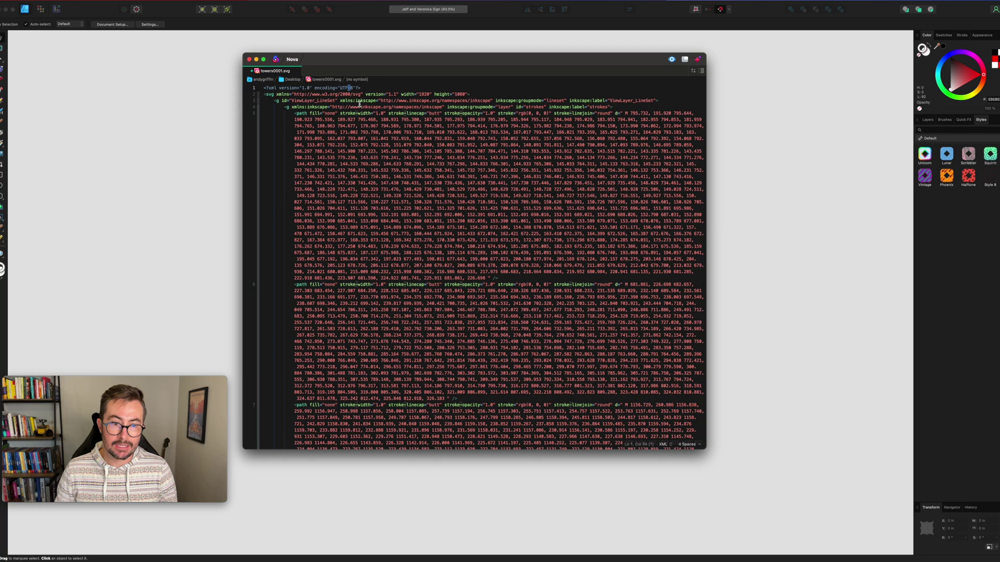
pyautogui.press('Right')
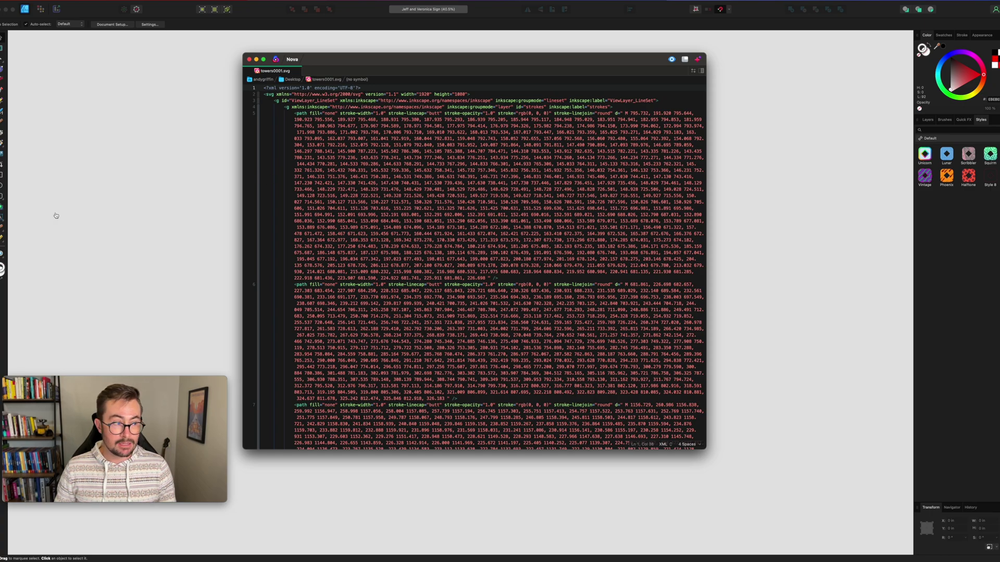
# Open the edited towers0001.svg from the Desktop folder in Affinity Designer 2
pyautogui.press('super+shift+r')
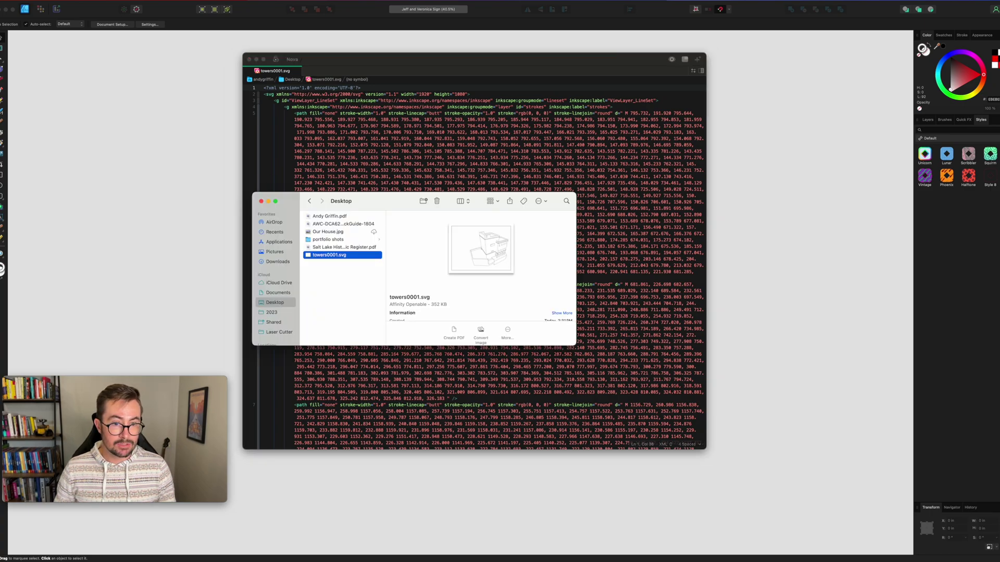
pyautogui.rightClick(325, 256)
pyautogui.moveTo(354, 266)
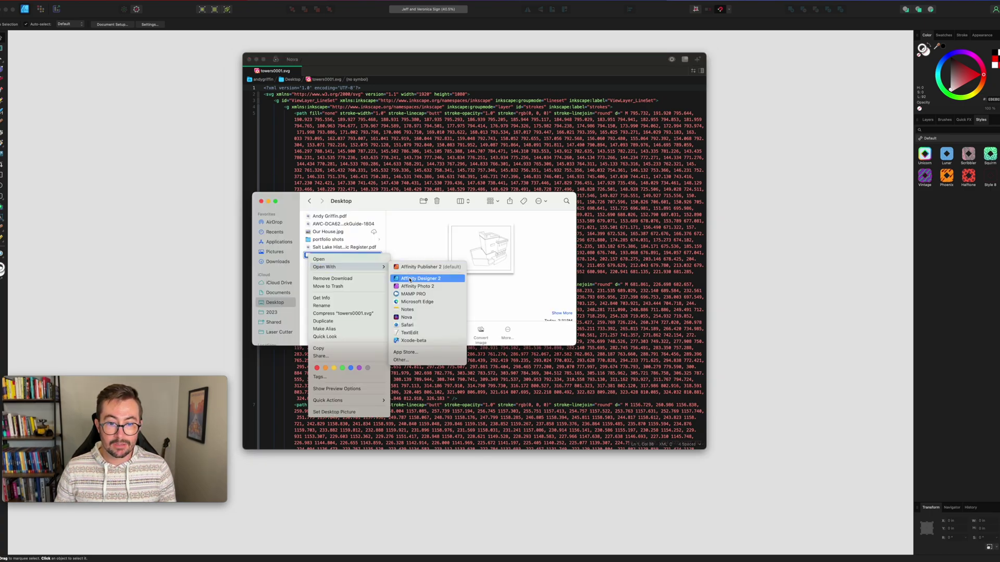
pyautogui.click(410, 280)
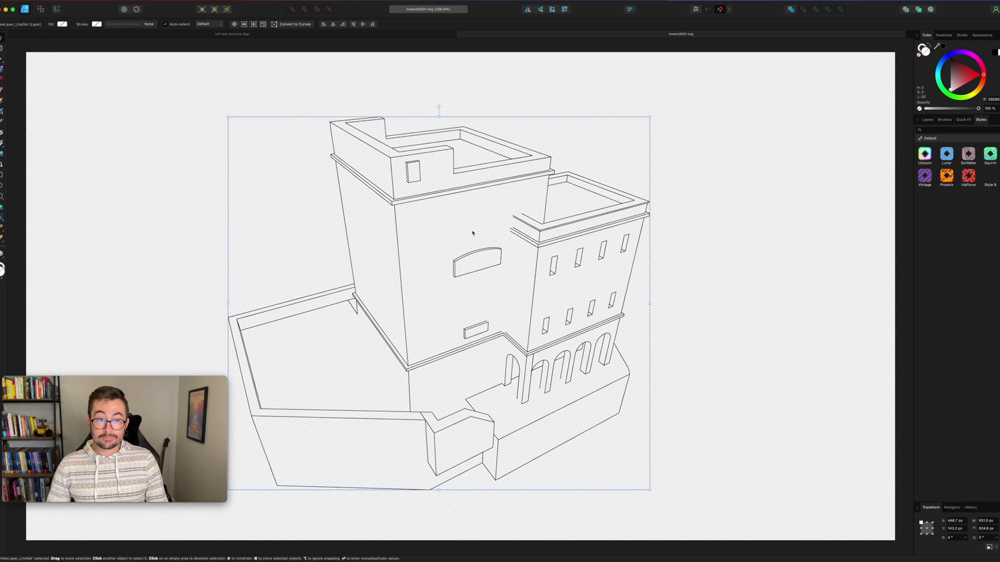
pyautogui.hscroll(-2, 445, 238)
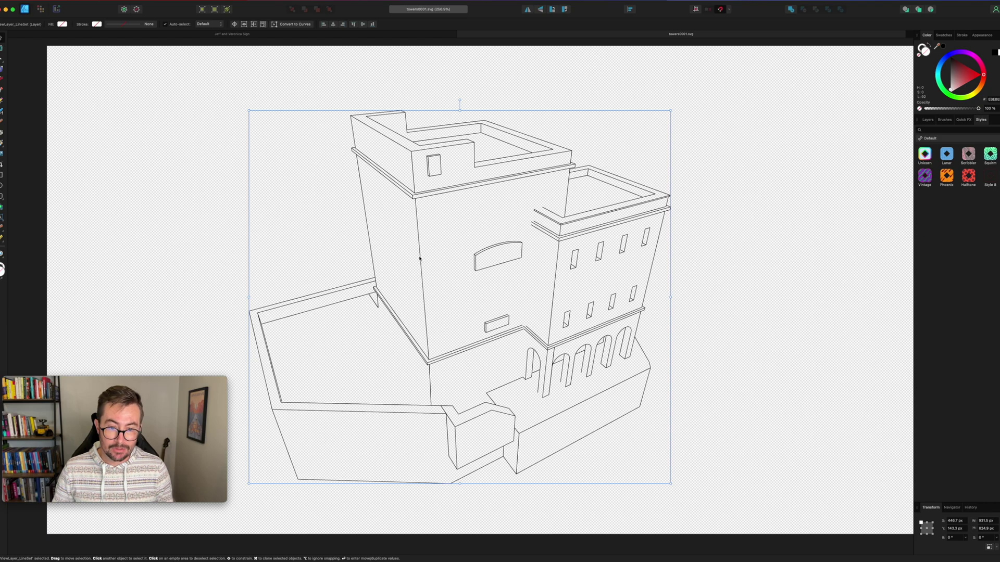
pyautogui.press('a')
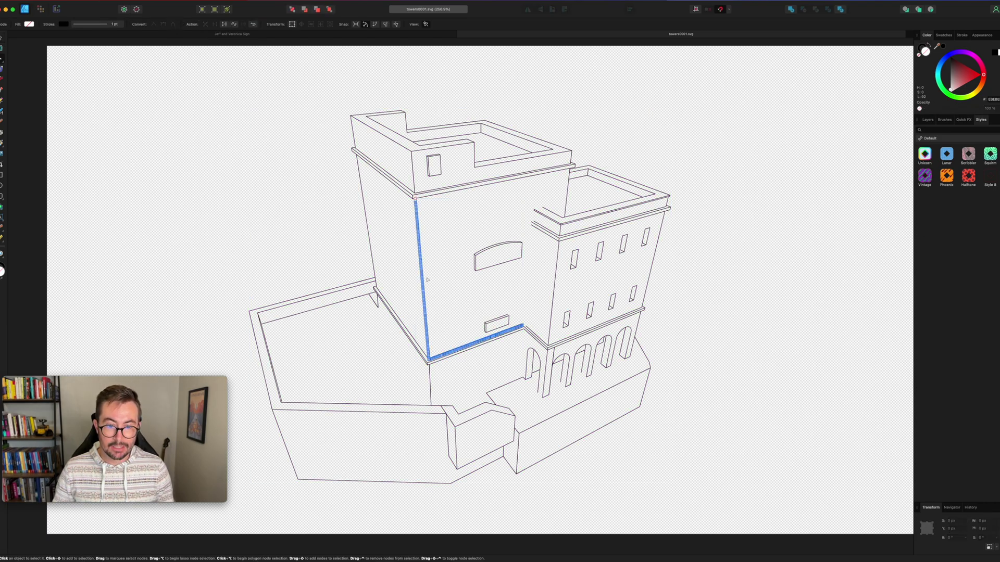
# Zoom deep into the tower wall edge curve to check its dense nodes, then zoom back out
pyautogui.click(427, 280)
pyautogui.keyDown('ctrl'); pyautogui.scroll(8, 427, 280); pyautogui.keyUp('ctrl')
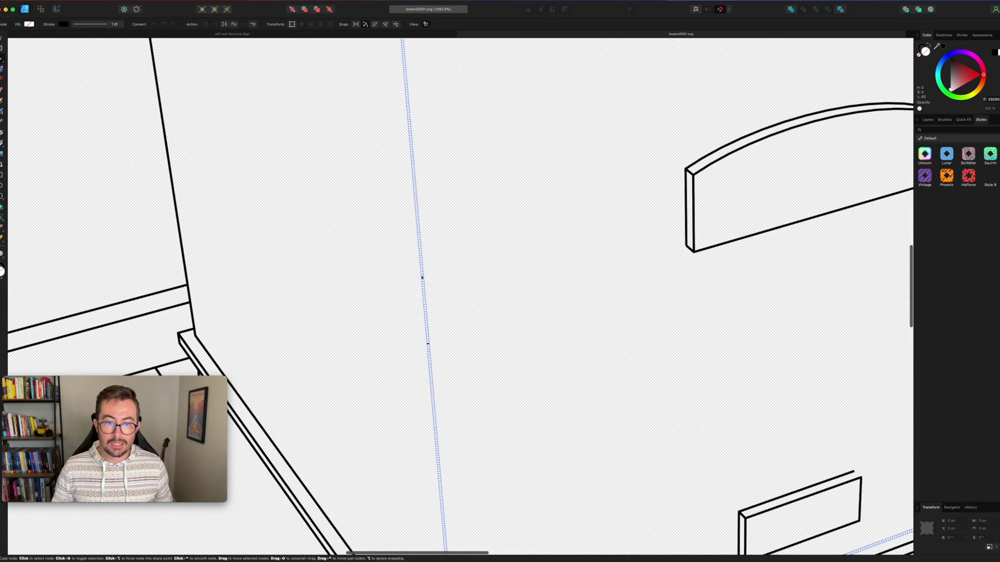
pyautogui.keyDown('ctrl'); pyautogui.scroll(10, 422, 277); pyautogui.keyUp('ctrl')
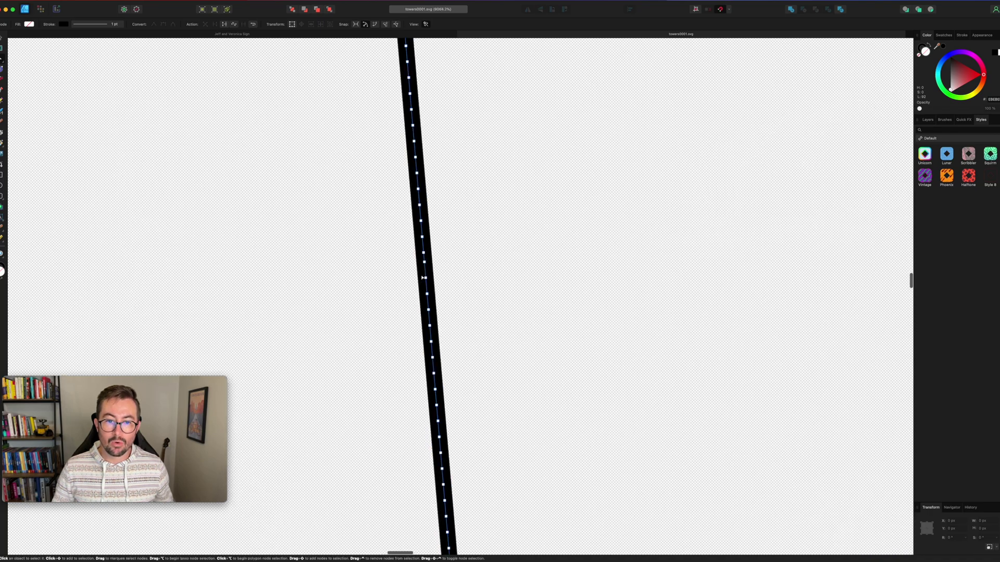
pyautogui.keyDown('ctrl'); pyautogui.scroll(6, 430, 258); pyautogui.keyUp('ctrl')
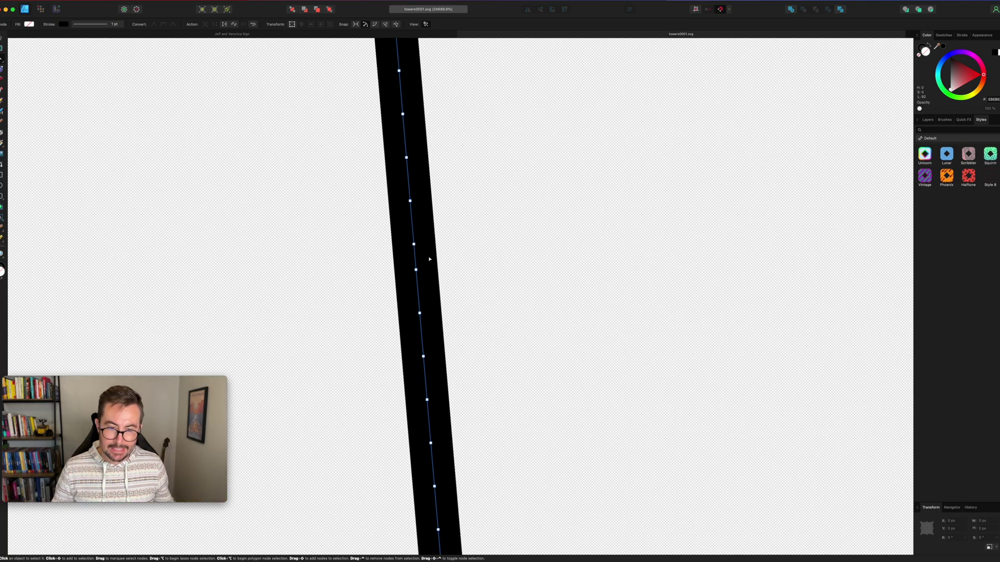
pyautogui.keyDown('ctrl'); pyautogui.scroll(-8, 429, 258); pyautogui.keyUp('ctrl')
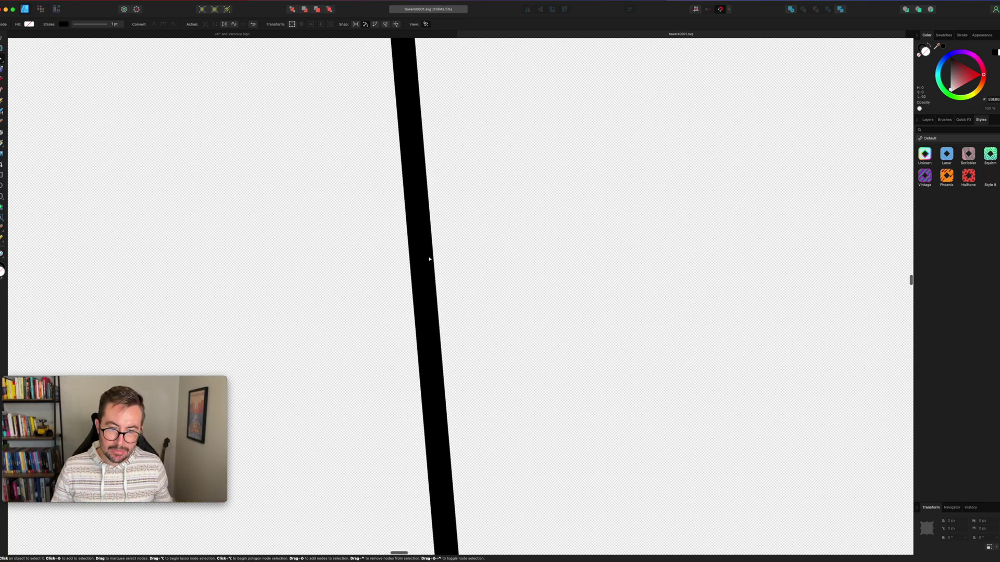
pyautogui.keyDown('ctrl'); pyautogui.scroll(-15, 429, 258); pyautogui.keyUp('ctrl')
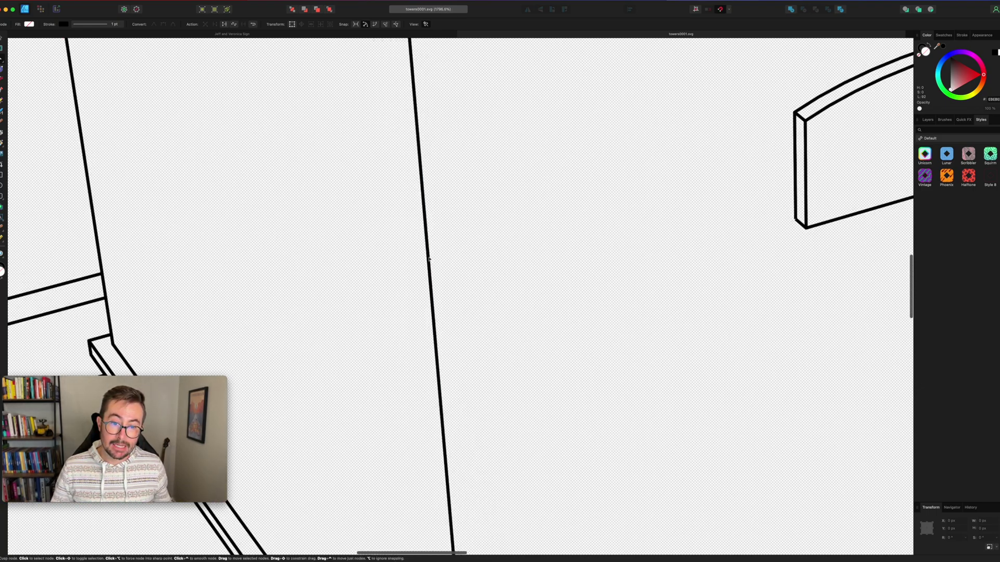
pyautogui.keyDown('ctrl'); pyautogui.scroll(-2, 429, 259); pyautogui.keyUp('ctrl')
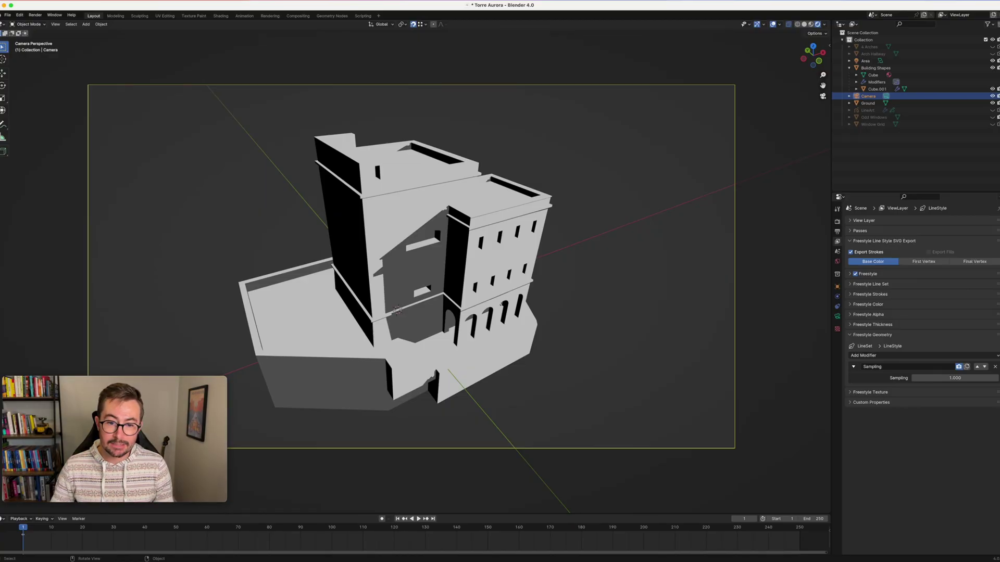
# Set the Freestyle line style's Sampling modifier to 100
pyautogui.click(944, 378)
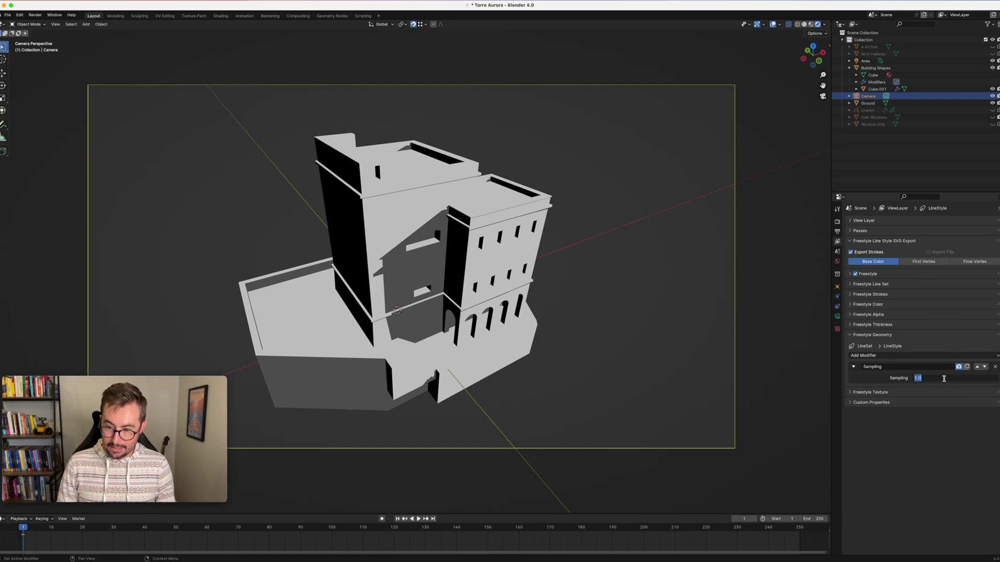
pyautogui.write('100')
pyautogui.press('Return')
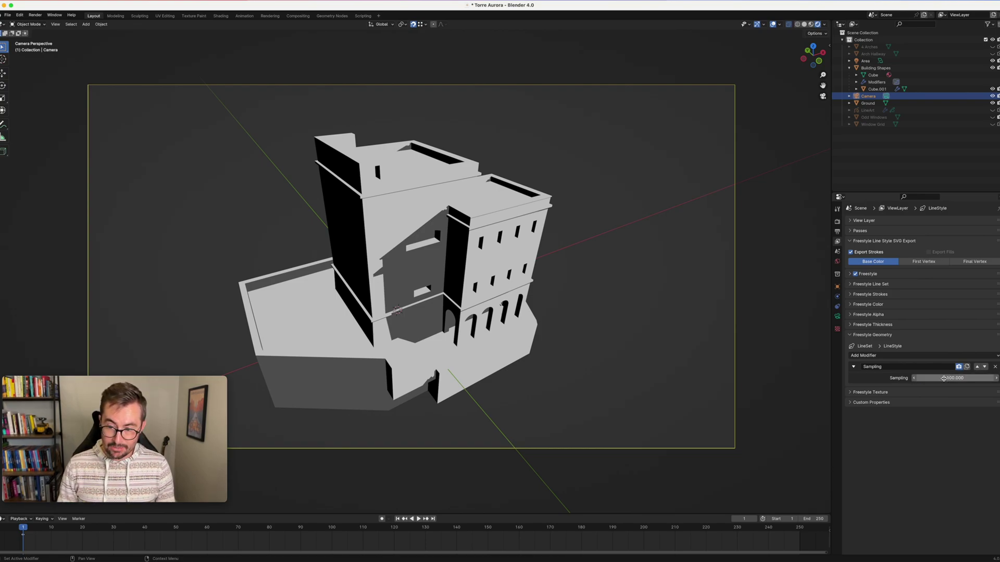
# Render the Torre Aurora scene again to re-export the SVG line art
pyautogui.click(35, 15)
pyautogui.click(50, 23)
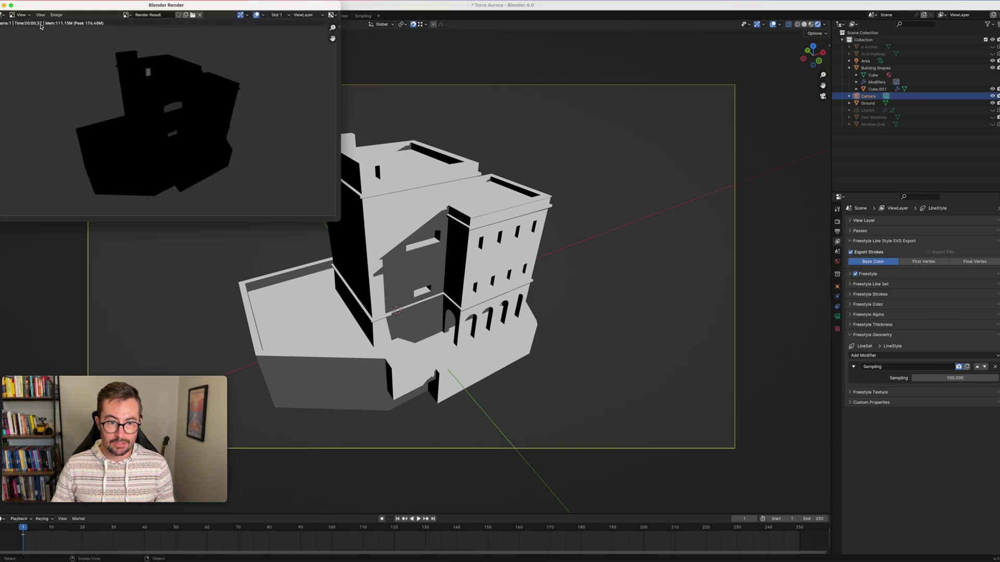
pyautogui.click(4, 4)
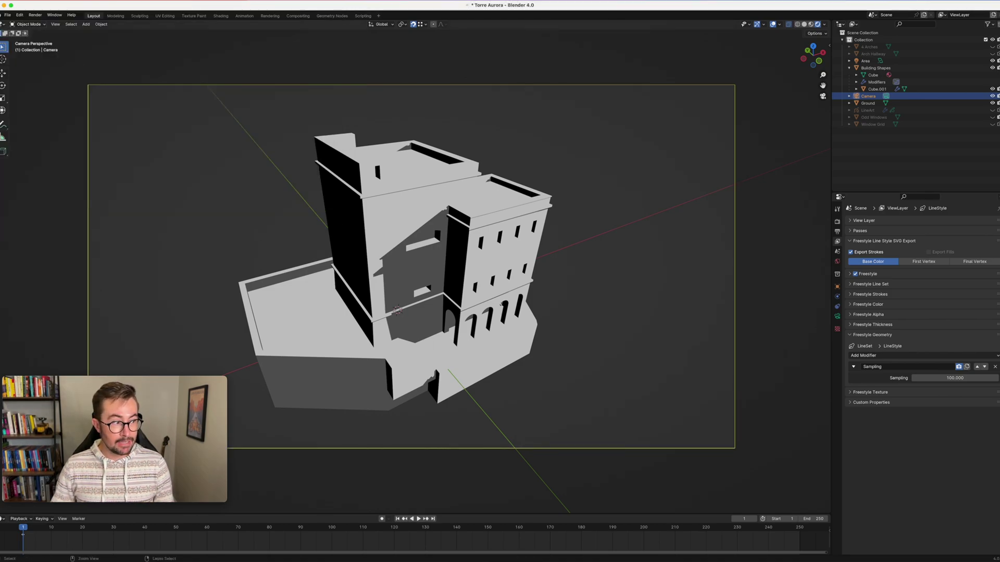
pyautogui.press('super+Tab')
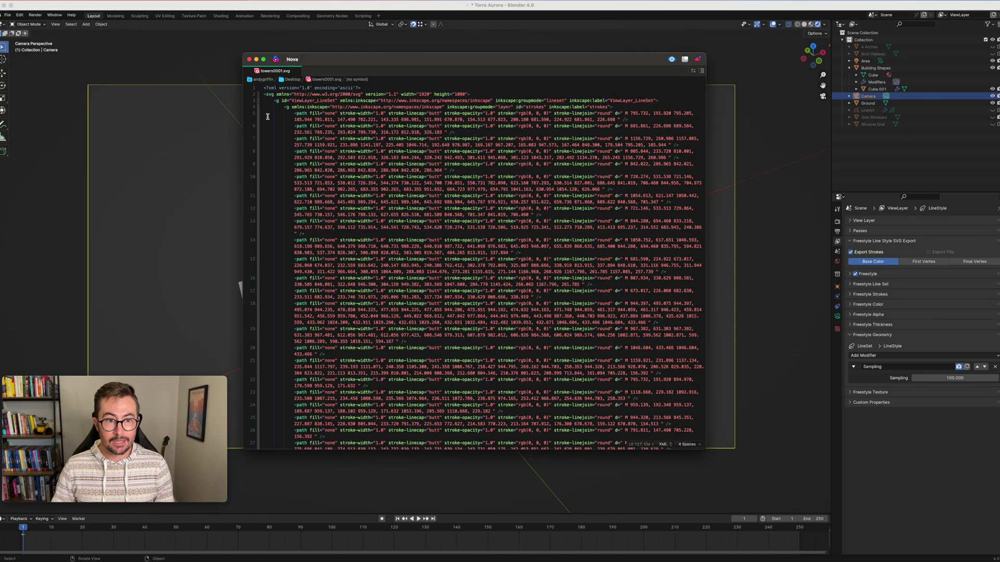
# Replace 'ascii' with 'UTF-8' on line 1, then open towers0001.svg with Affinity Designer 2
pyautogui.doubleClick(351, 88)
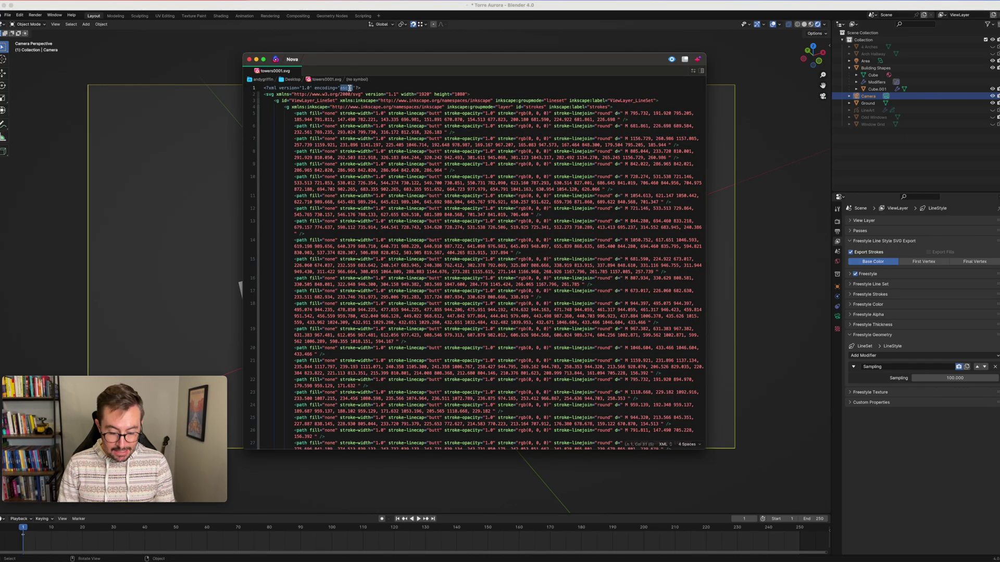
pyautogui.write('UTF-8')
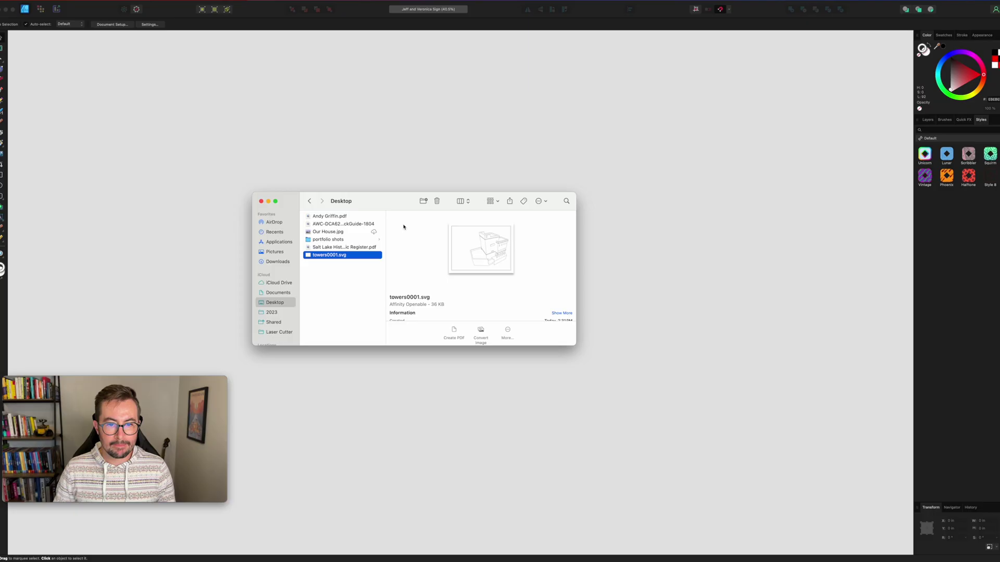
pyautogui.rightClick(309, 257)
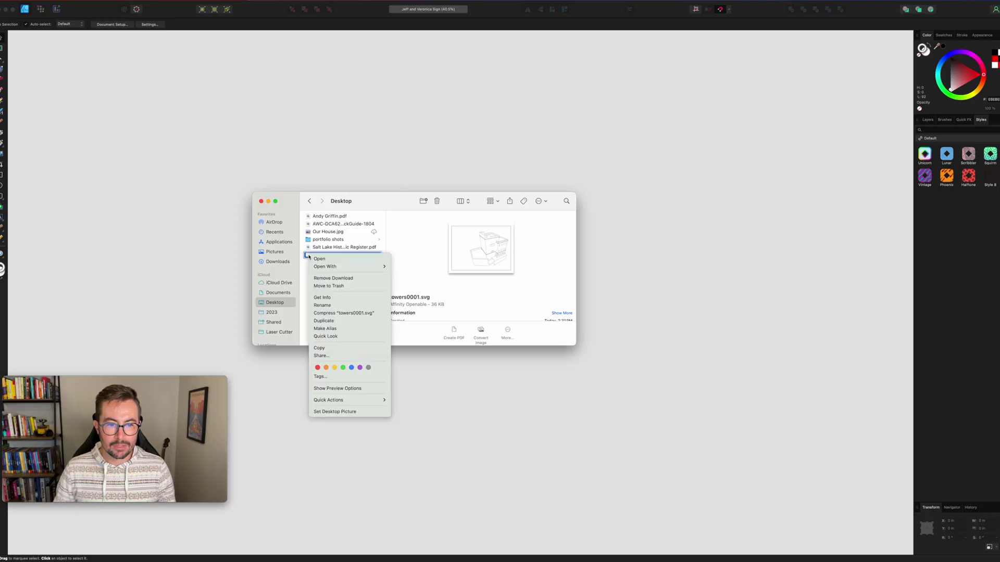
pyautogui.moveTo(345, 270)
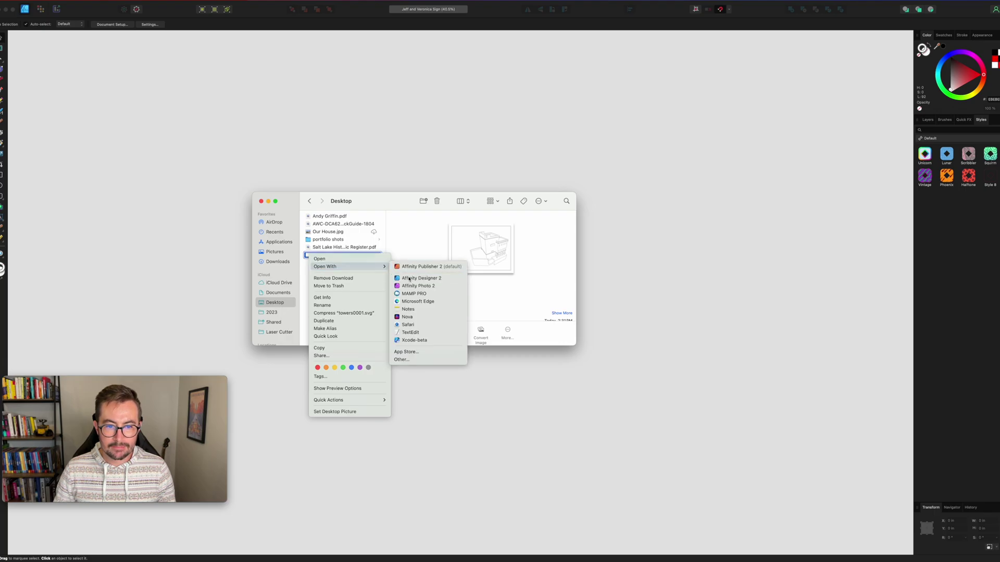
pyautogui.click(407, 278)
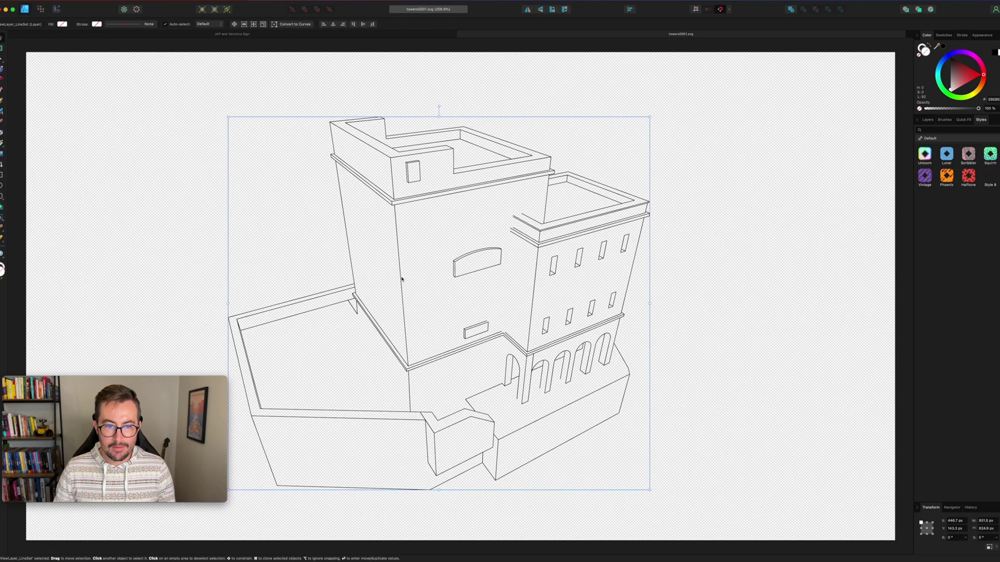
# With the Node tool, select the tower's vertical edge curve and marquee-select all its nodes
pyautogui.press('a')
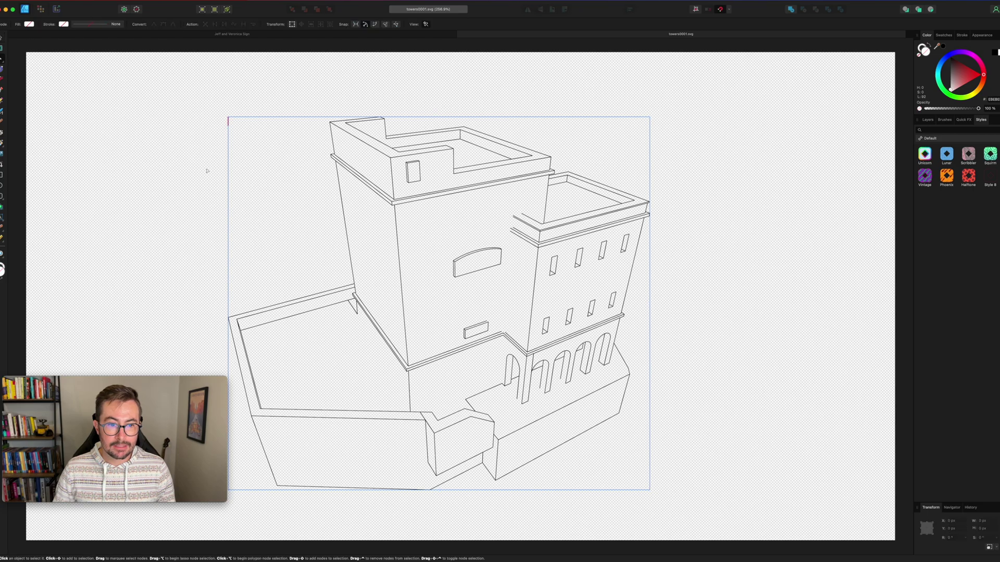
pyautogui.scroll(5, 399, 251)
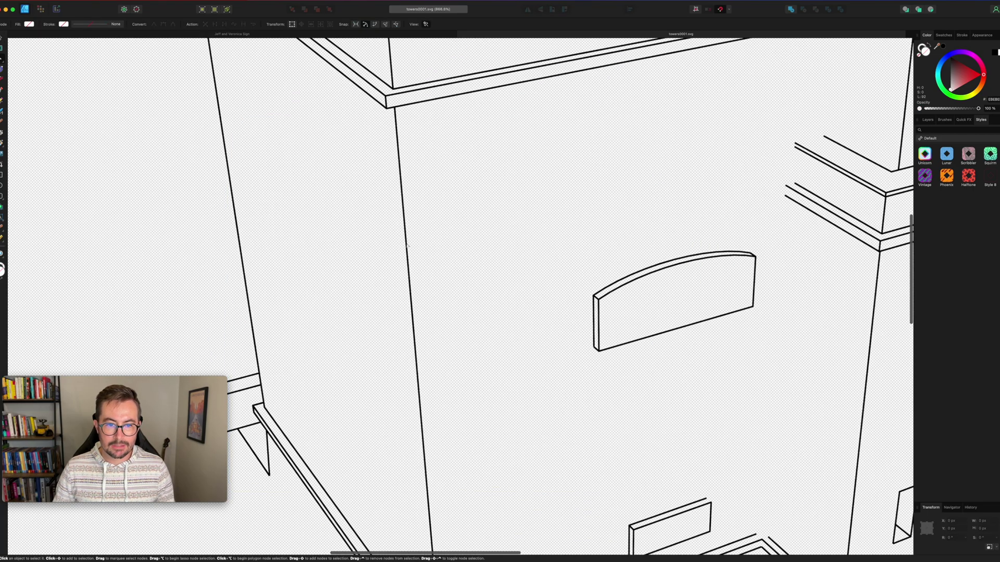
pyautogui.click(415, 261)
pyautogui.scroll(-4, 461, 279)
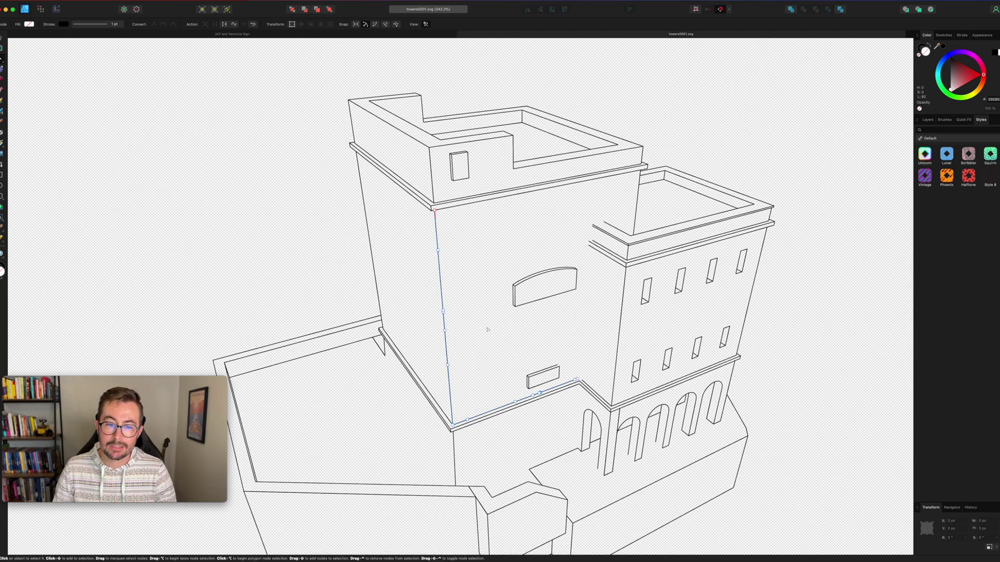
pyautogui.moveTo(418, 237); pyautogui.dragTo(521, 430)
pyautogui.click(467, 430)
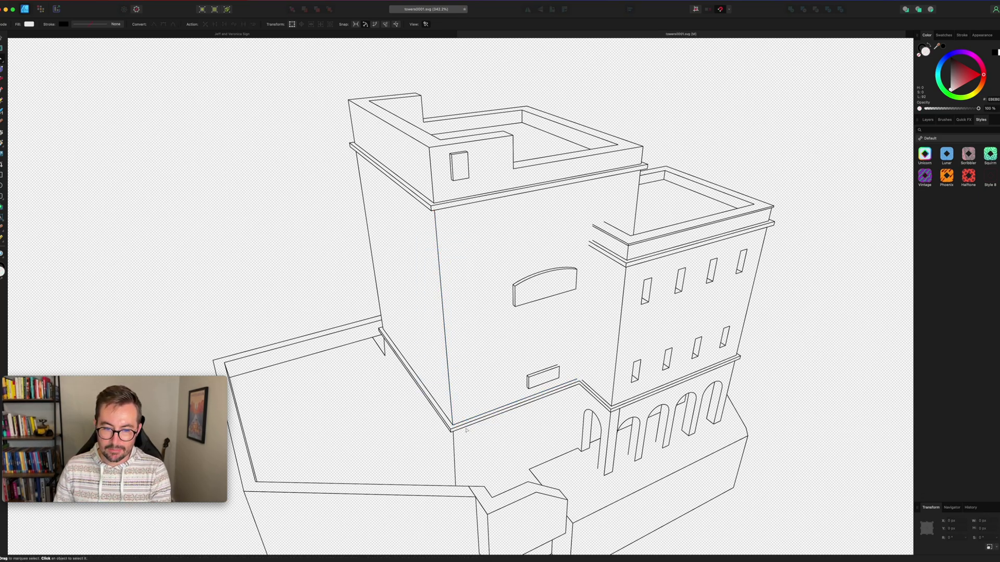
# Marquee-select the lower nodes of that curve and the nodes along the right wing's left edge
pyautogui.click(463, 424)
pyautogui.moveTo(462, 428)
pyautogui.mouseDown()
pyautogui.moveTo(524, 375)
pyautogui.moveTo(575, 370)
pyautogui.mouseUp()
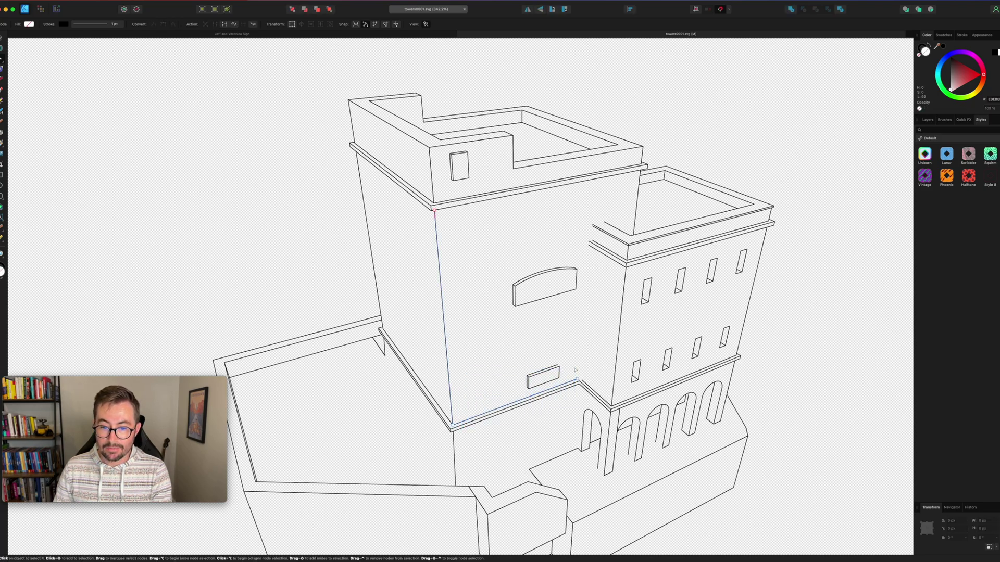
pyautogui.click(622, 301)
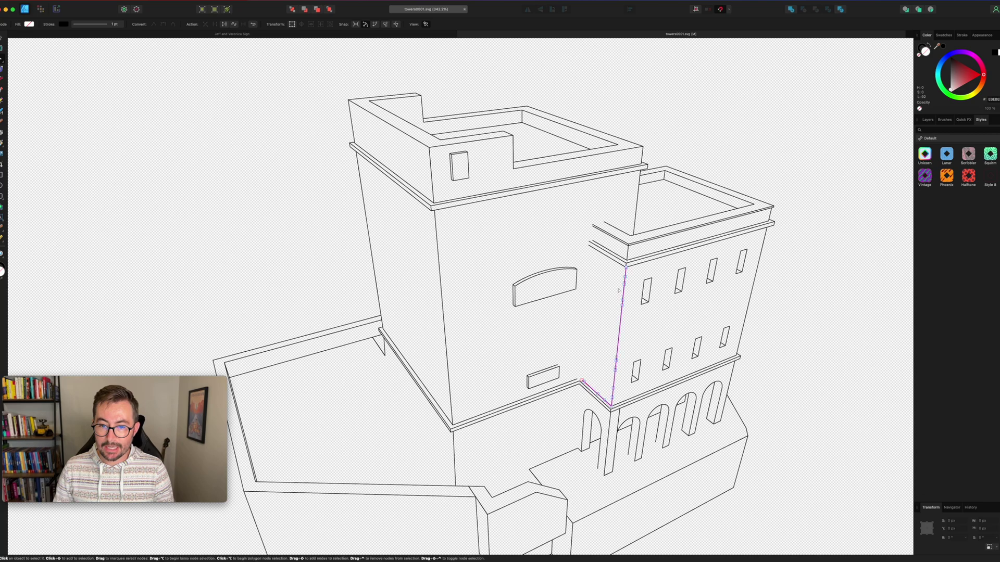
pyautogui.moveTo(615, 270); pyautogui.dragTo(603, 345)
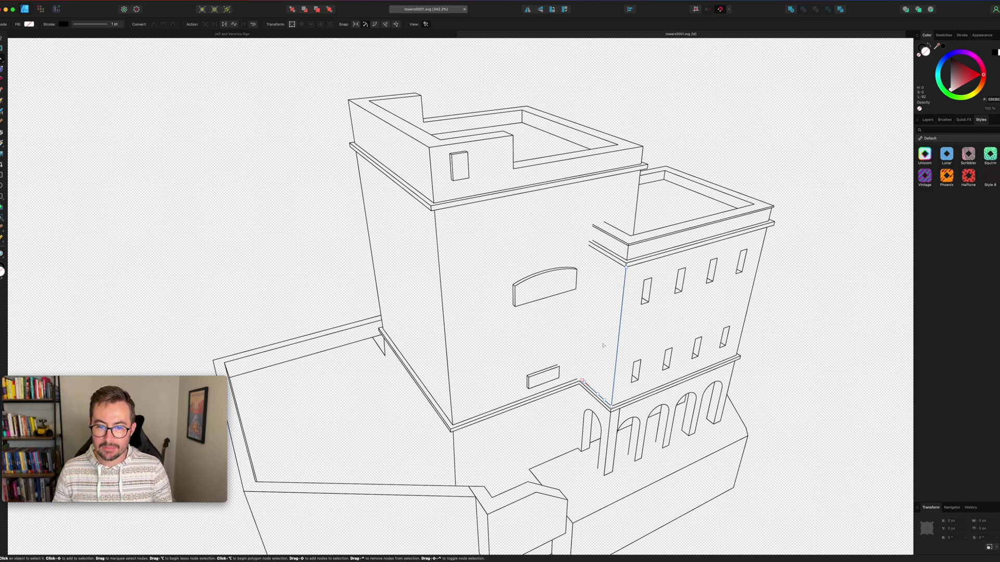
pyautogui.moveTo(608, 410); pyautogui.dragTo(581, 380)
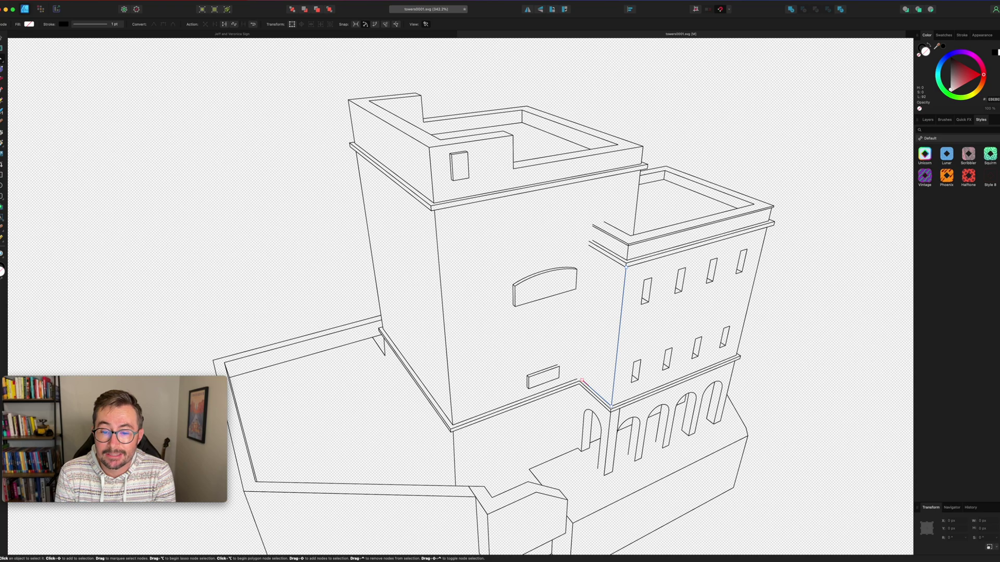